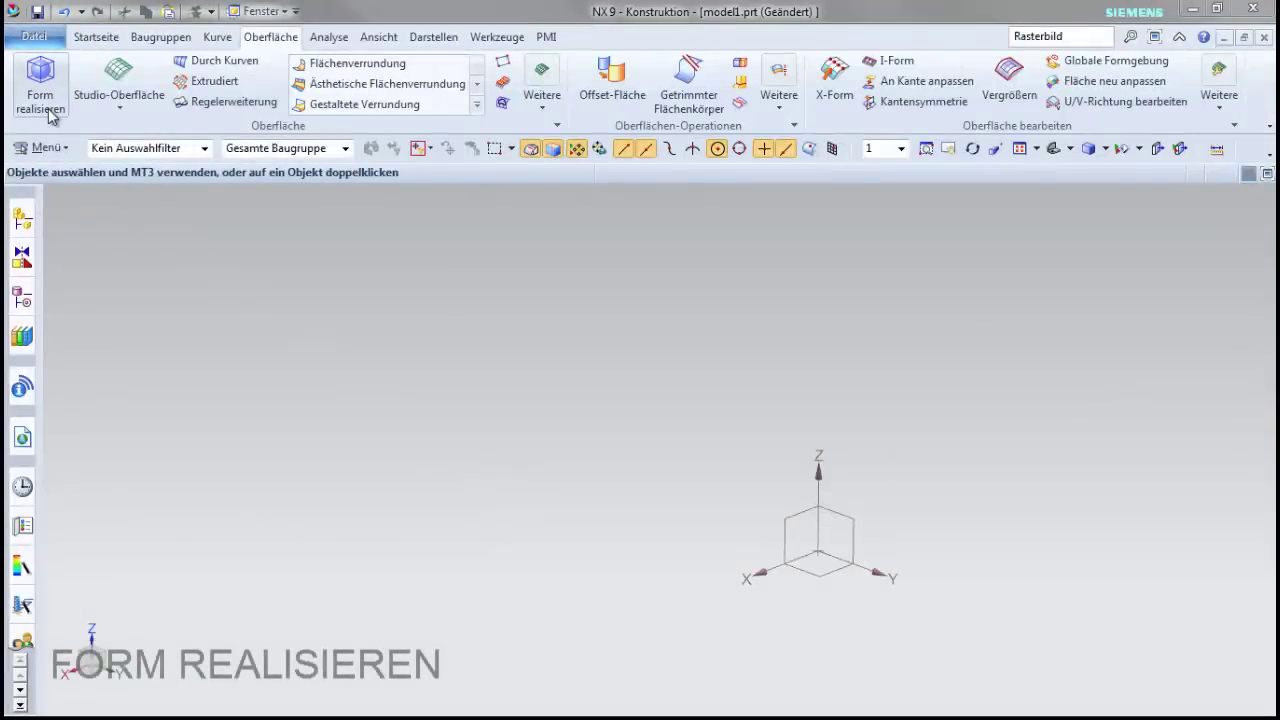
Step: Create a Kugel (sphere) subdivision body in its cage, after previewing the Zylinder and Quader types
left_click(50, 115)
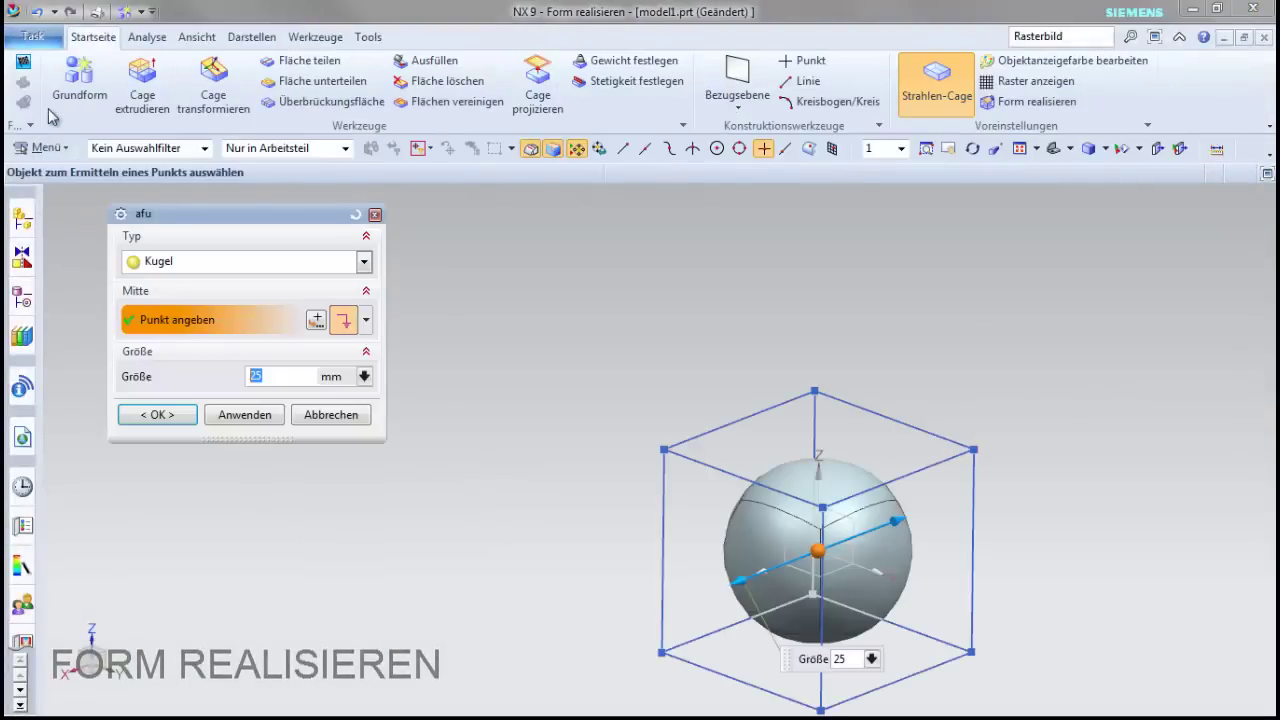
left_click(180, 268)
left_click(190, 297)
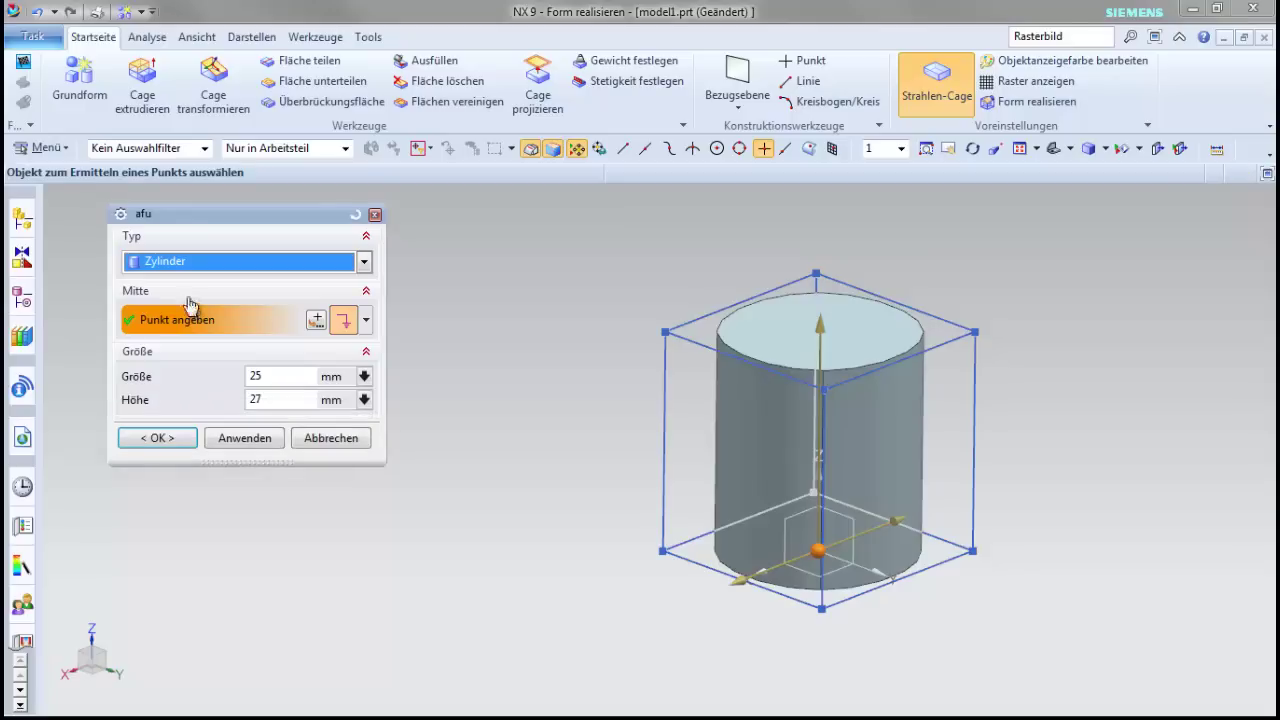
left_click(194, 267)
left_click(190, 321)
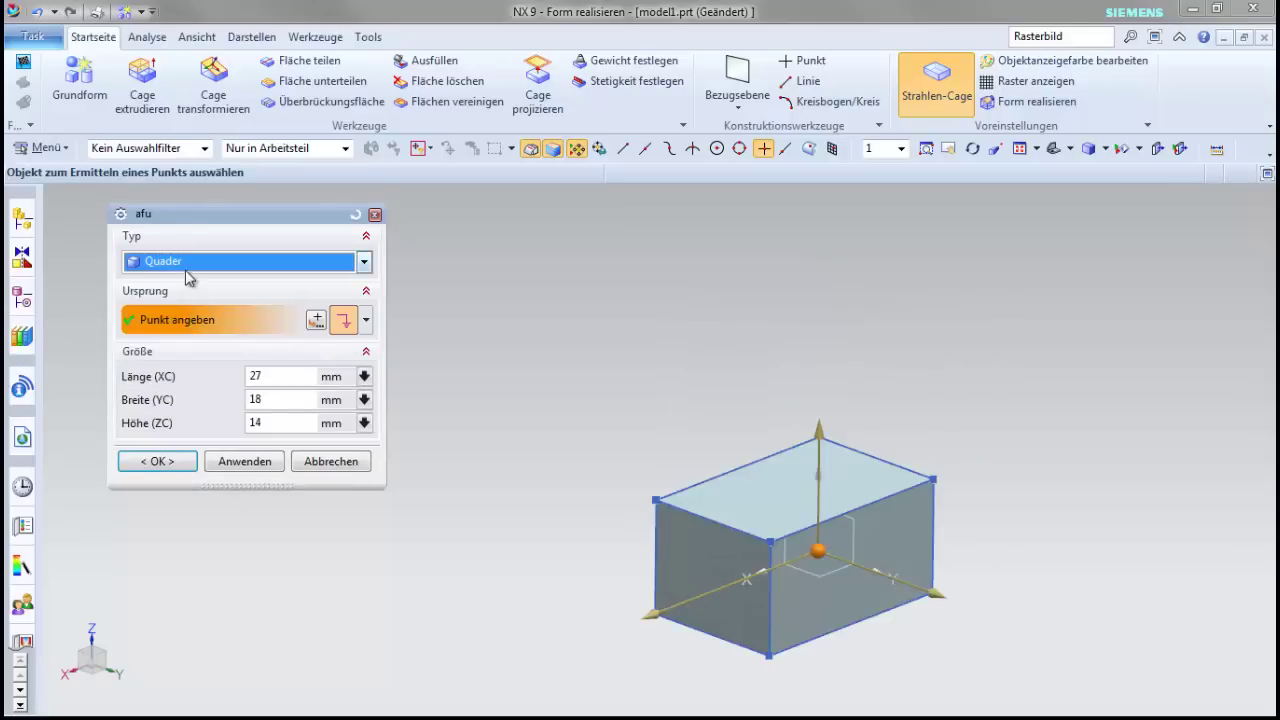
left_click(184, 263)
left_click(175, 283)
left_click(160, 415)
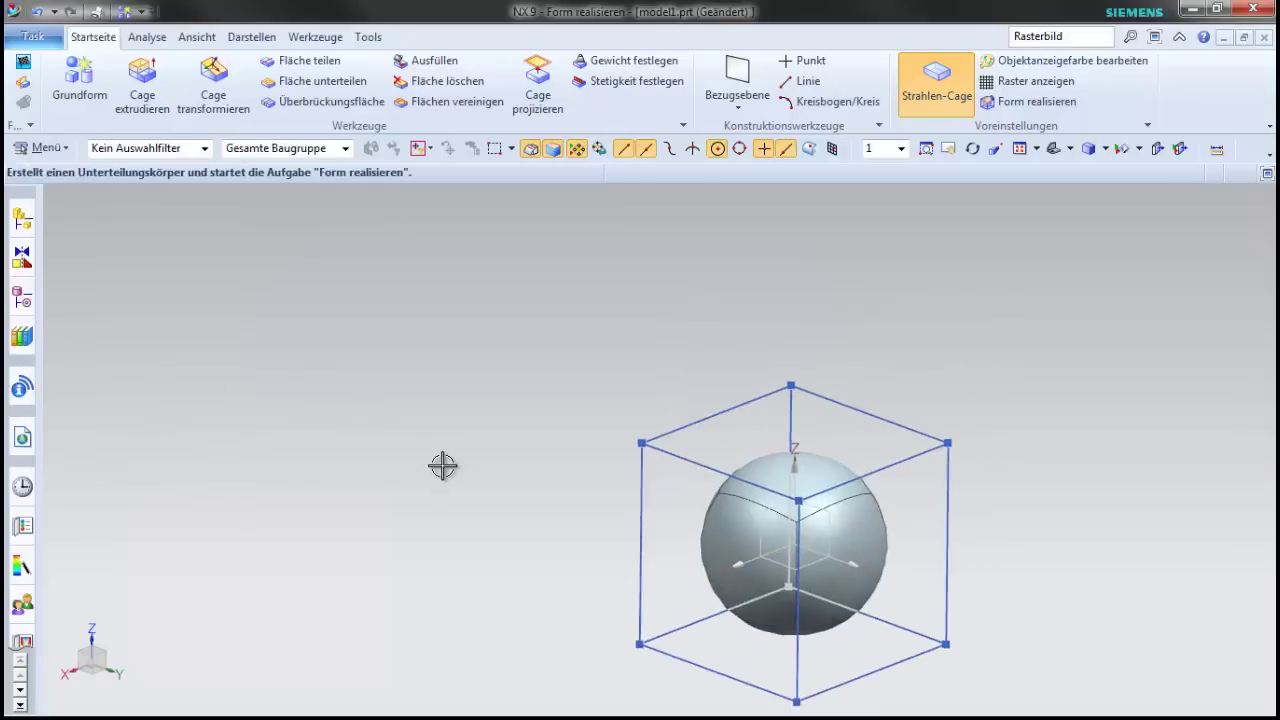
Step: Extrude the right end face of the cage outward by 24 mm
left_click(830, 517)
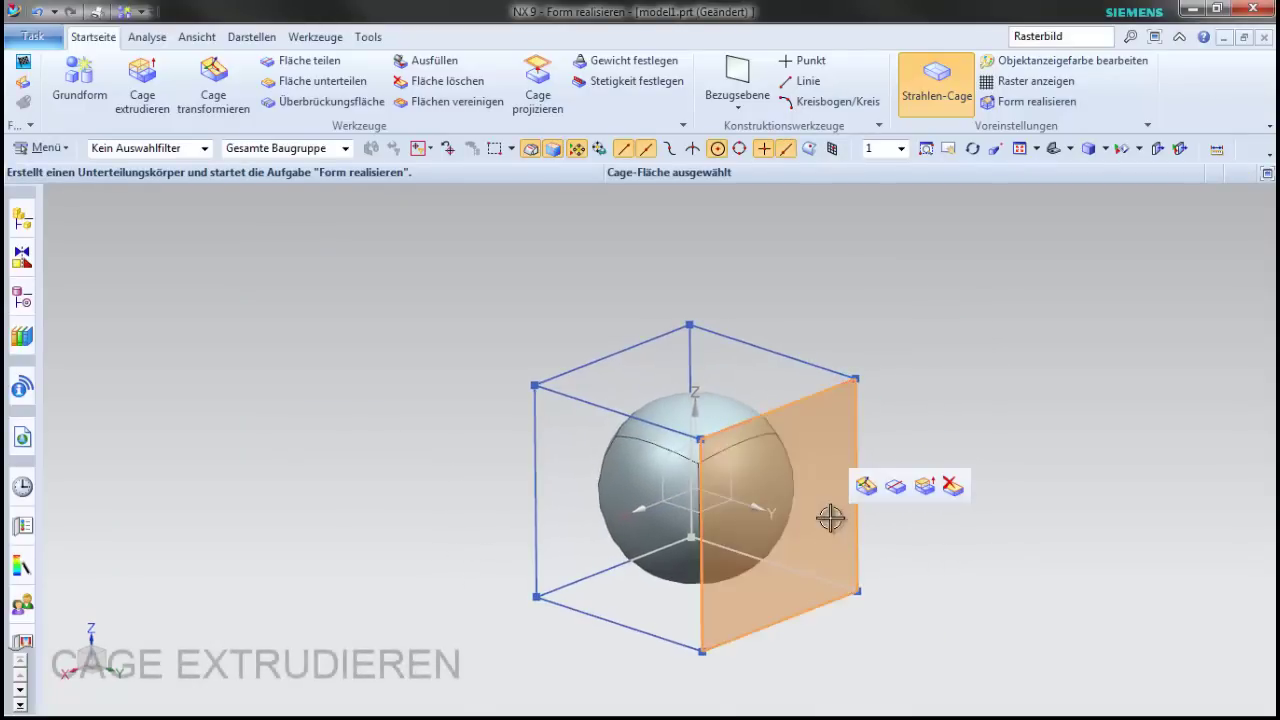
left_click(925, 487)
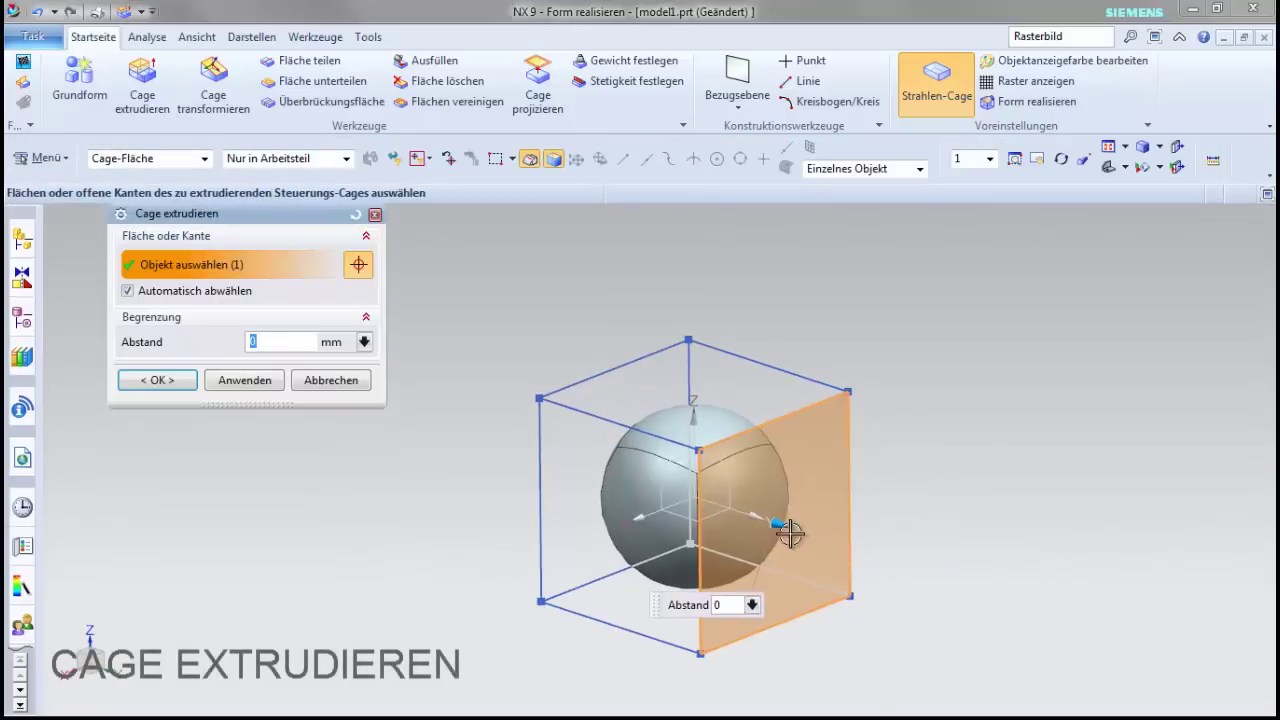
mouse_move(789, 529)
left_mouse_down()
mouse_move(863, 565)
mouse_move(937, 578)
left_mouse_up()
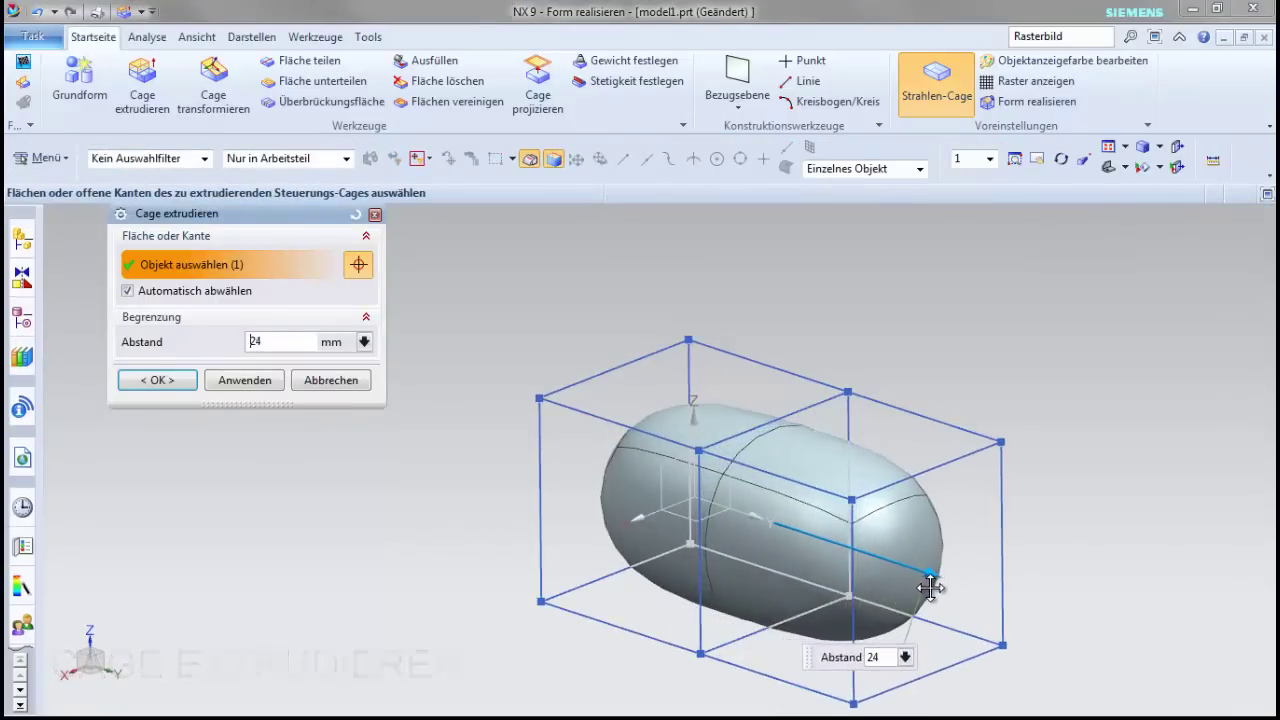
left_click(250, 388)
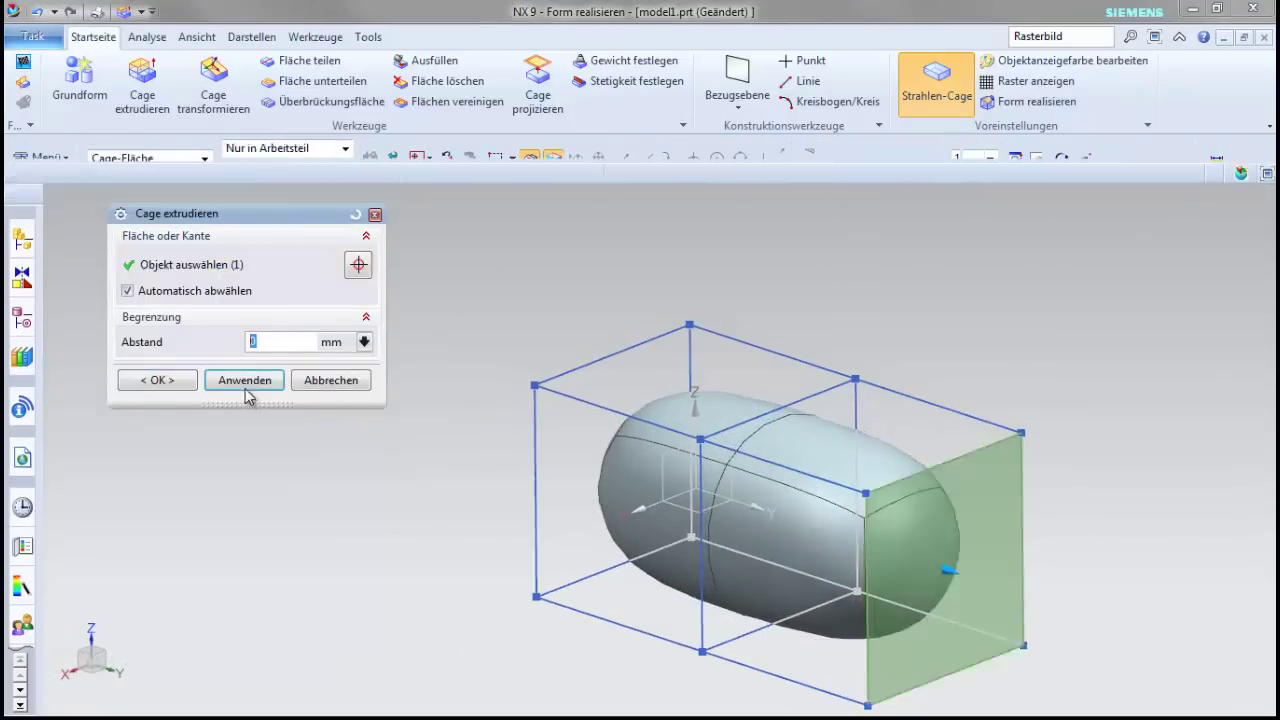
Step: Extrude the left end face of the cage outward by 21 mm
left_click(673, 373)
left_click(737, 398)
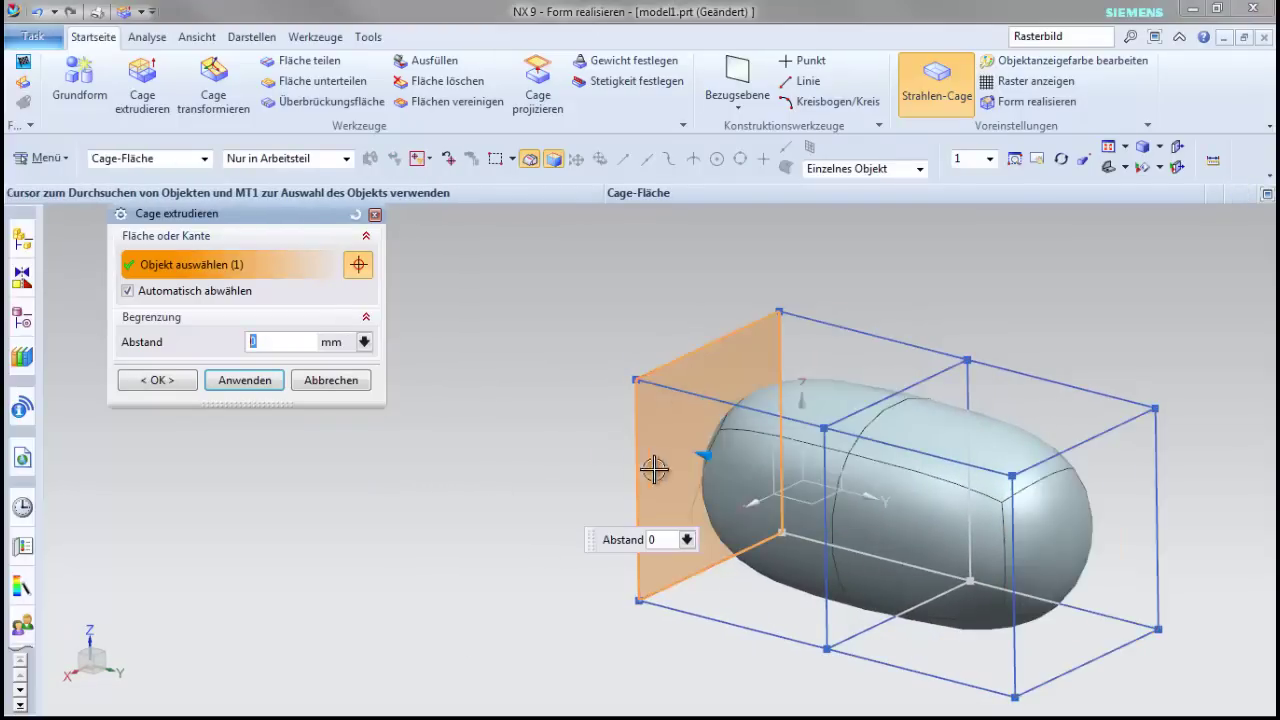
left_click_drag(651, 441, 540, 400)
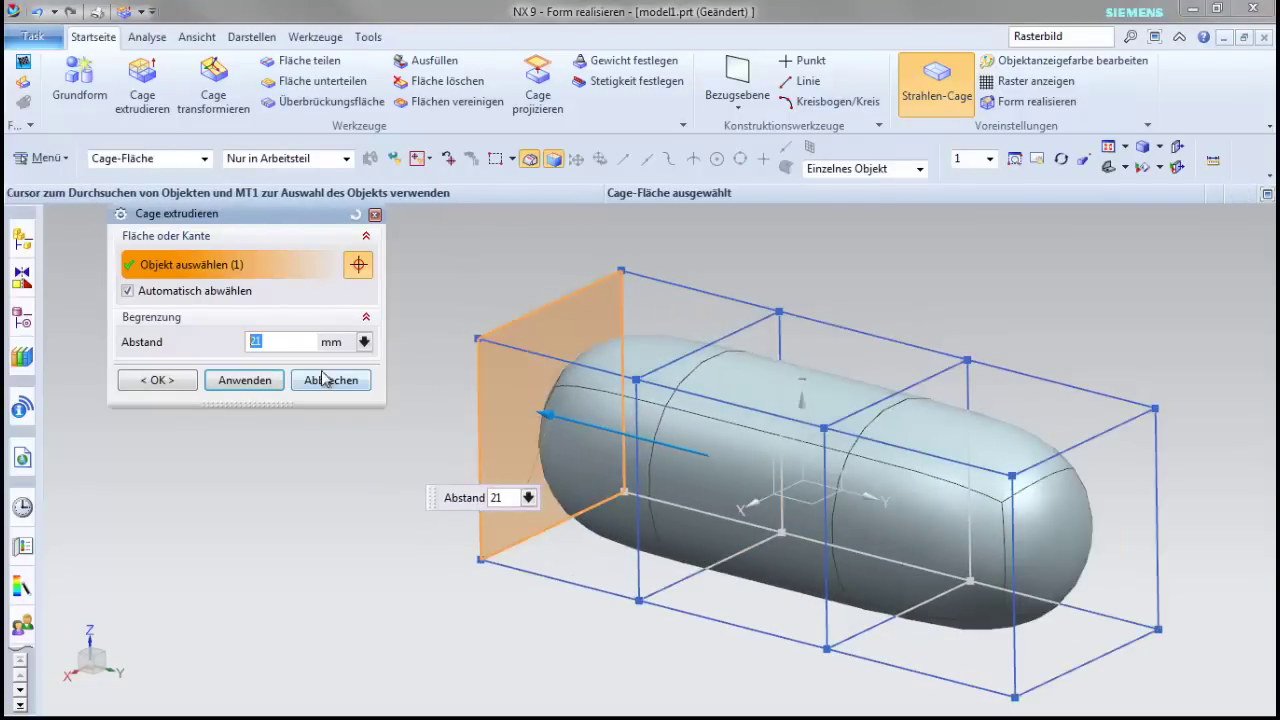
left_click(158, 380)
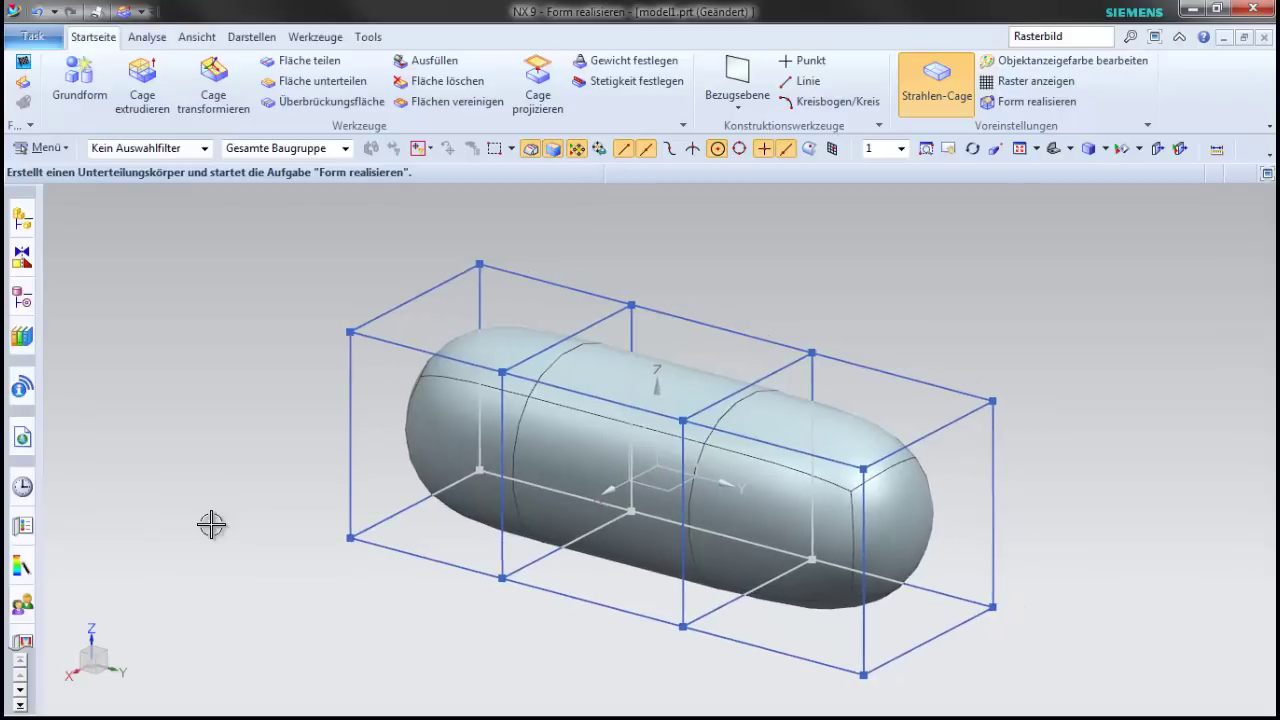
Step: Subdivide the middle top cage face with a Maßstab 5 inset
left_click(304, 89)
left_click(688, 377)
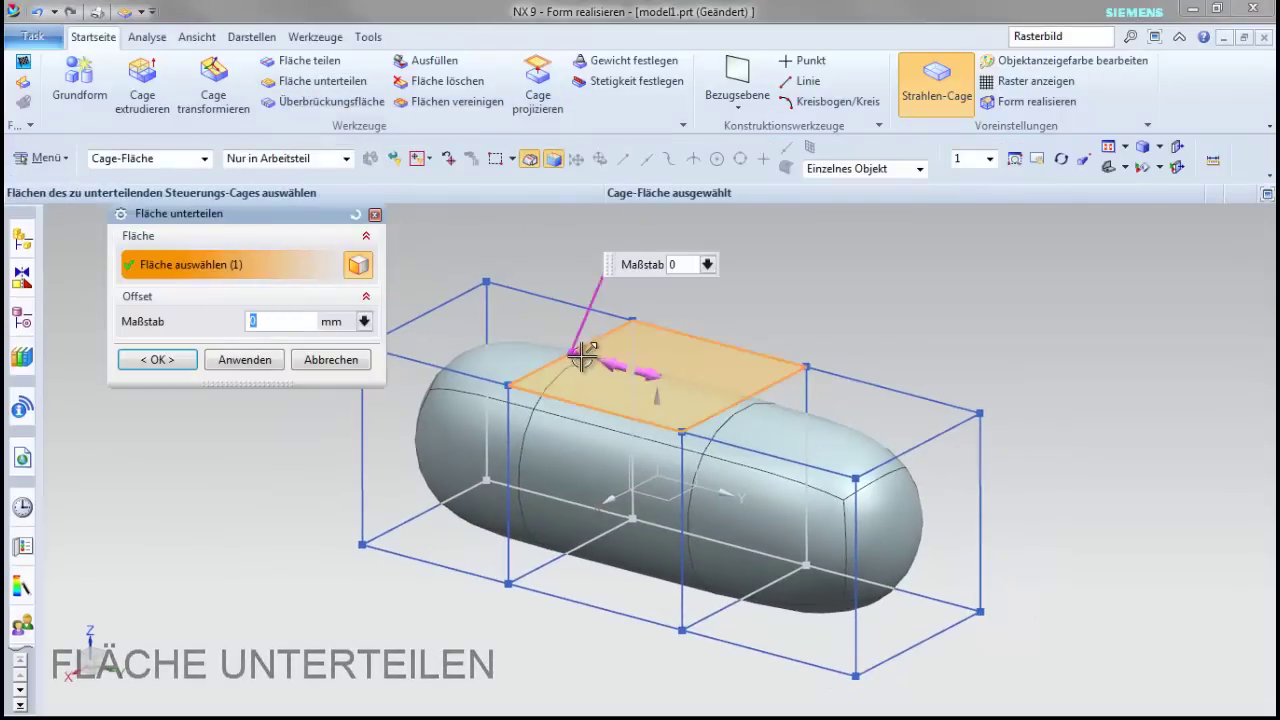
left_click_drag(575, 353, 594, 361)
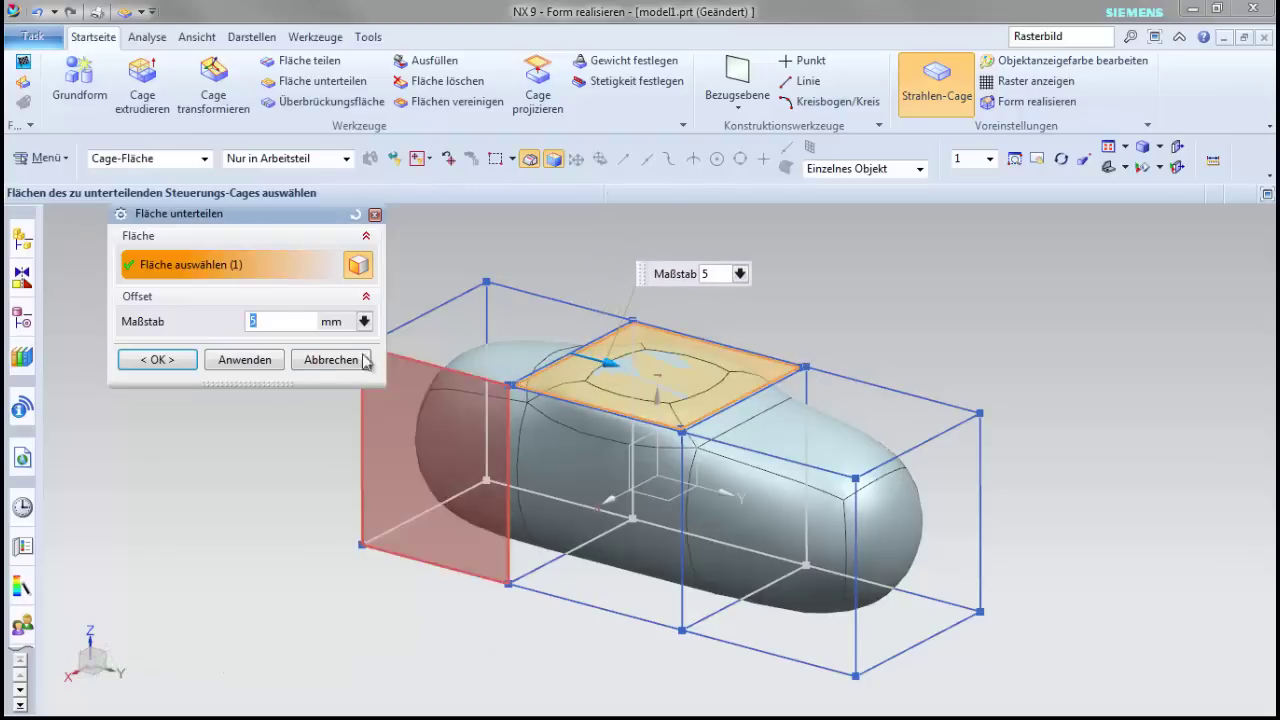
left_click(245, 359)
left_click(331, 359)
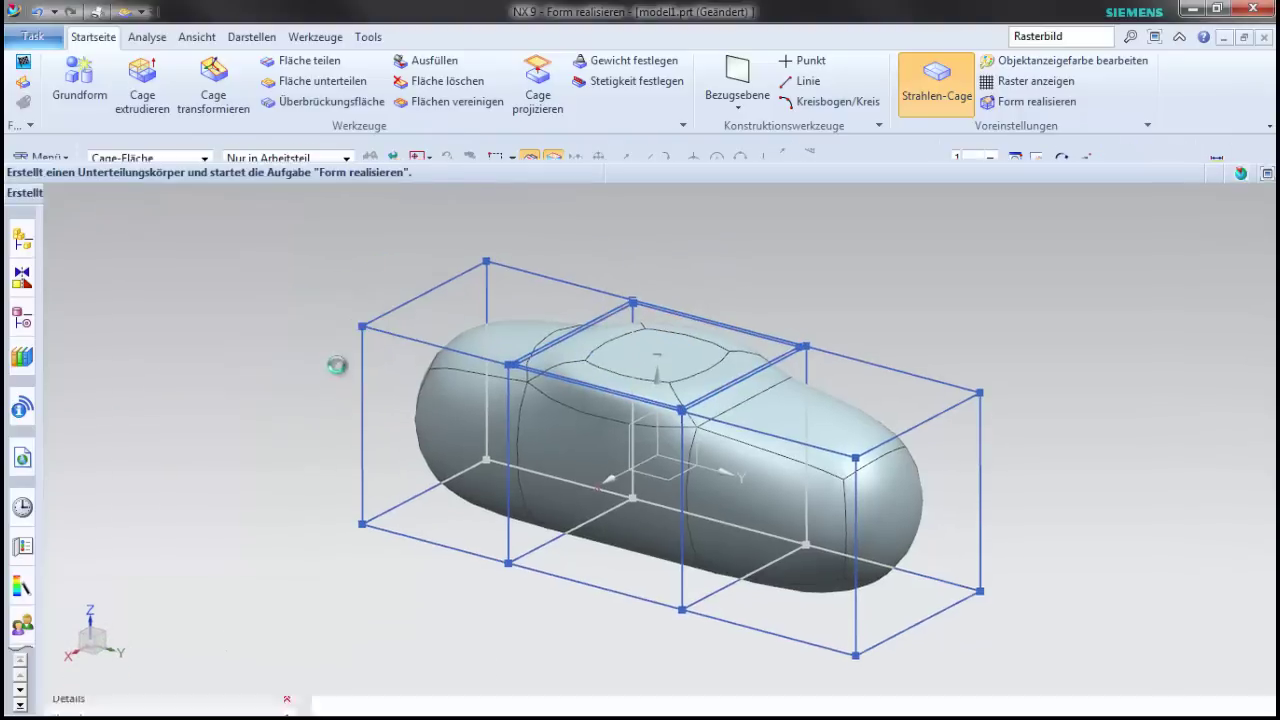
Step: Raise the inset top face in Z to form a cabin bump
left_click(679, 330)
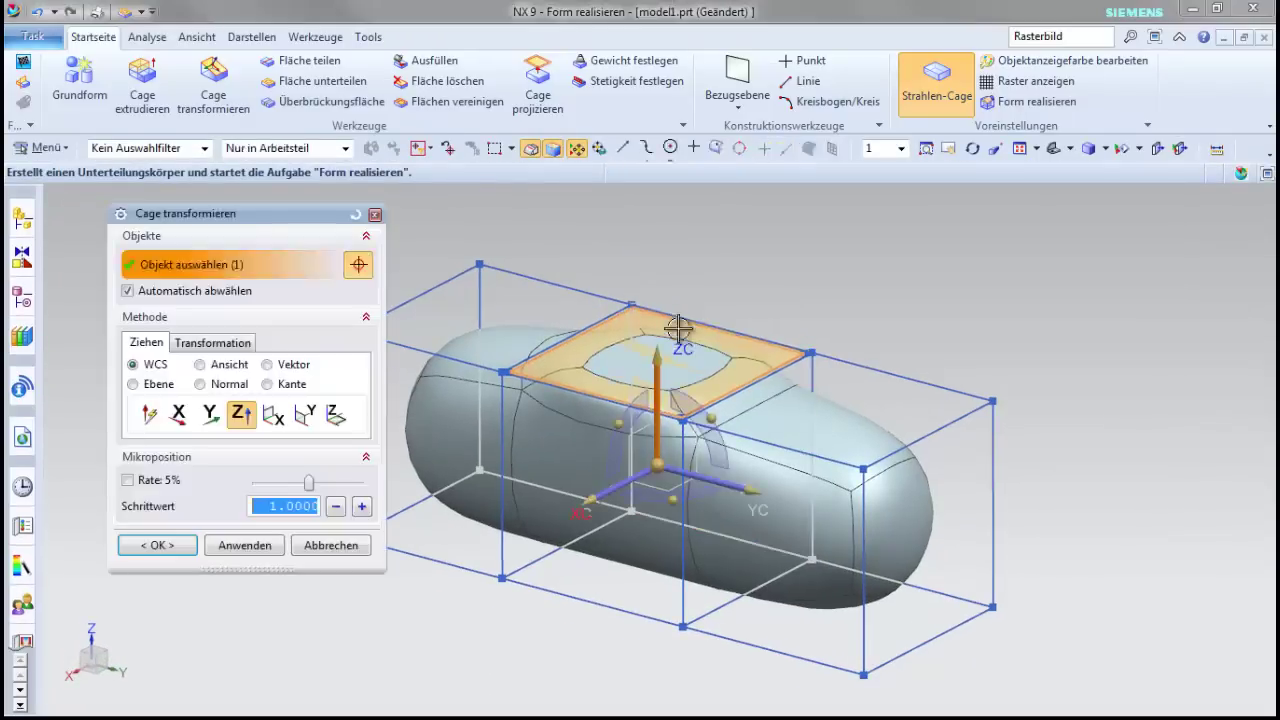
left_click_drag(617, 322, 604, 331)
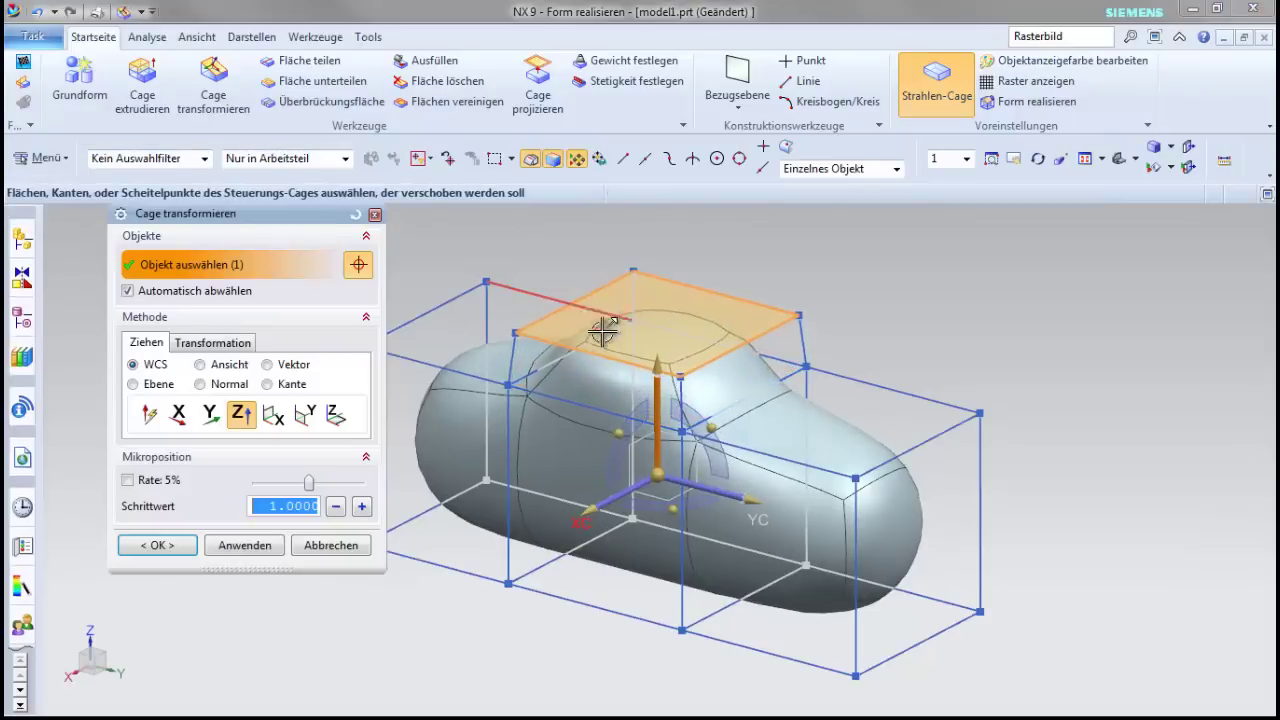
left_click(182, 546)
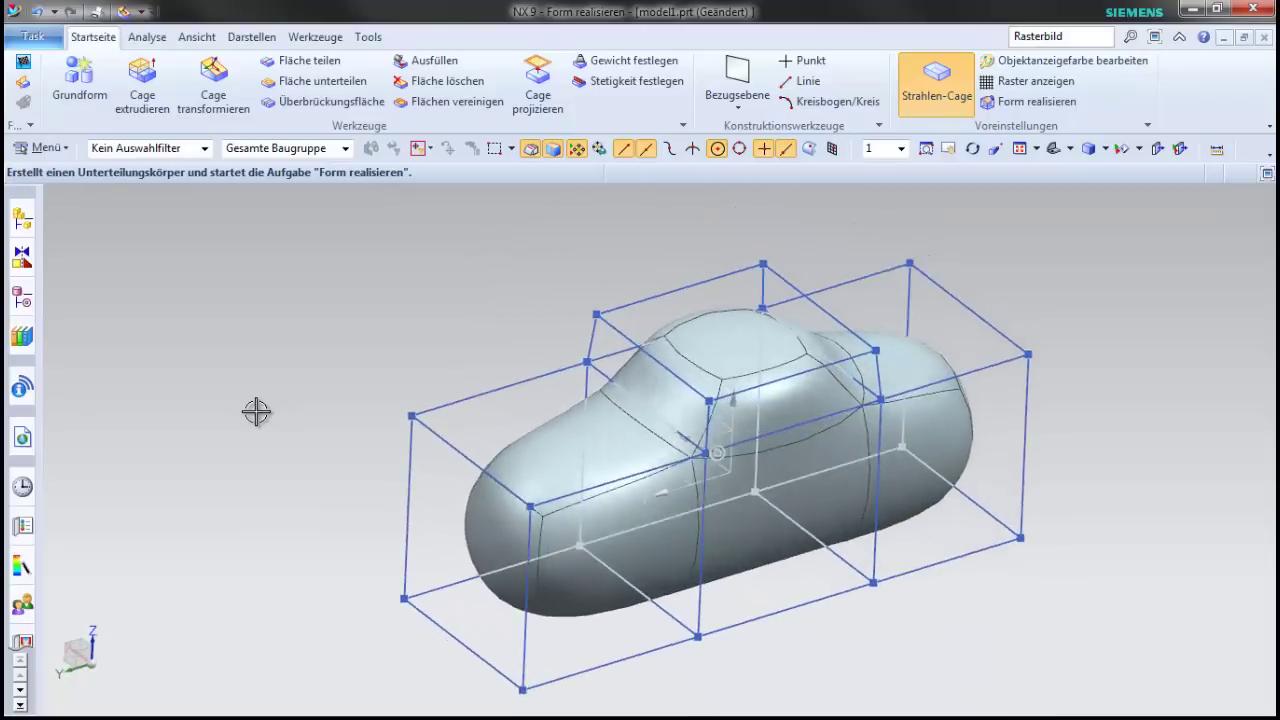
Step: Enable symmetric modelling about the YZ plane and view the half cage from above
left_click(24, 86)
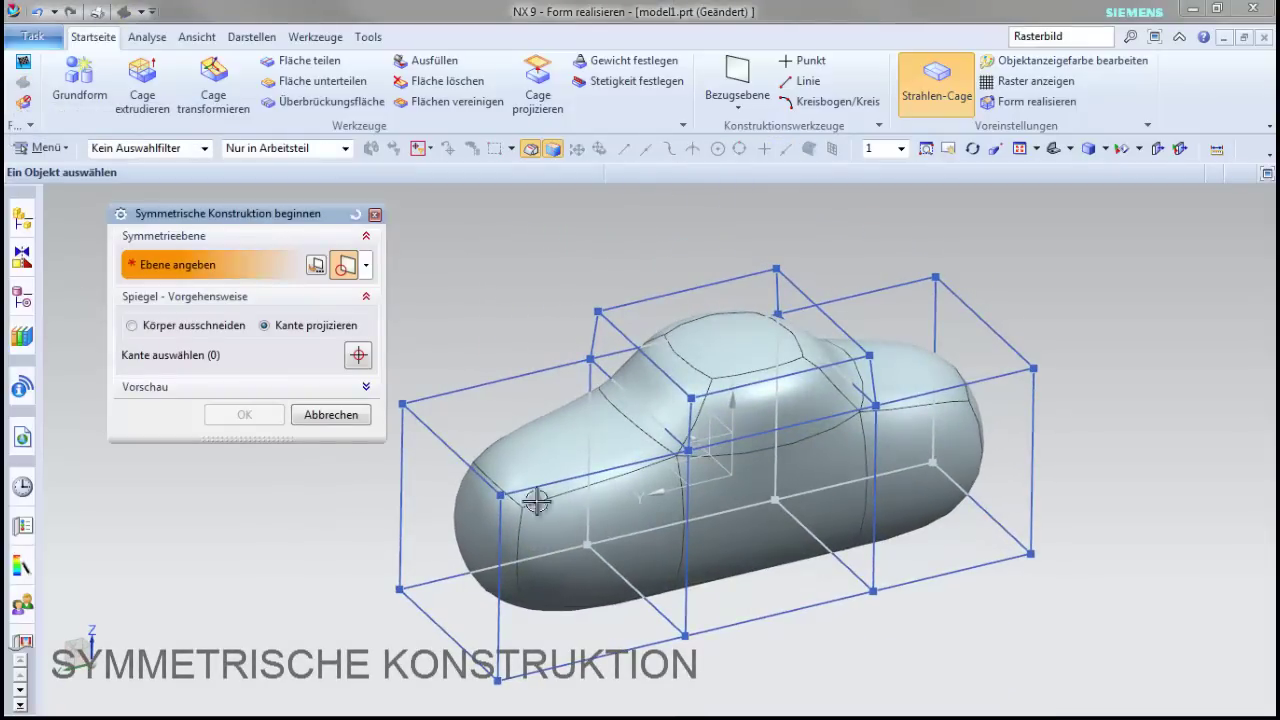
left_click(703, 440)
left_click(251, 418)
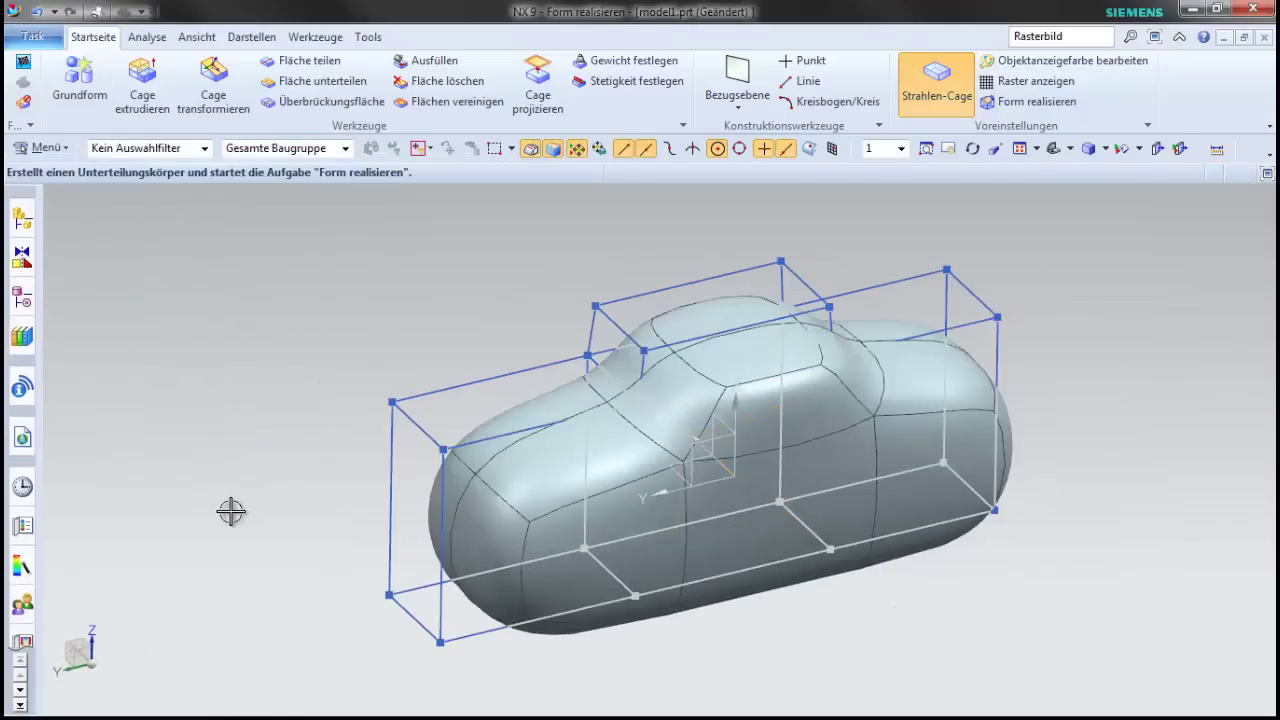
middle_click_drag(263, 517, 391, 495)
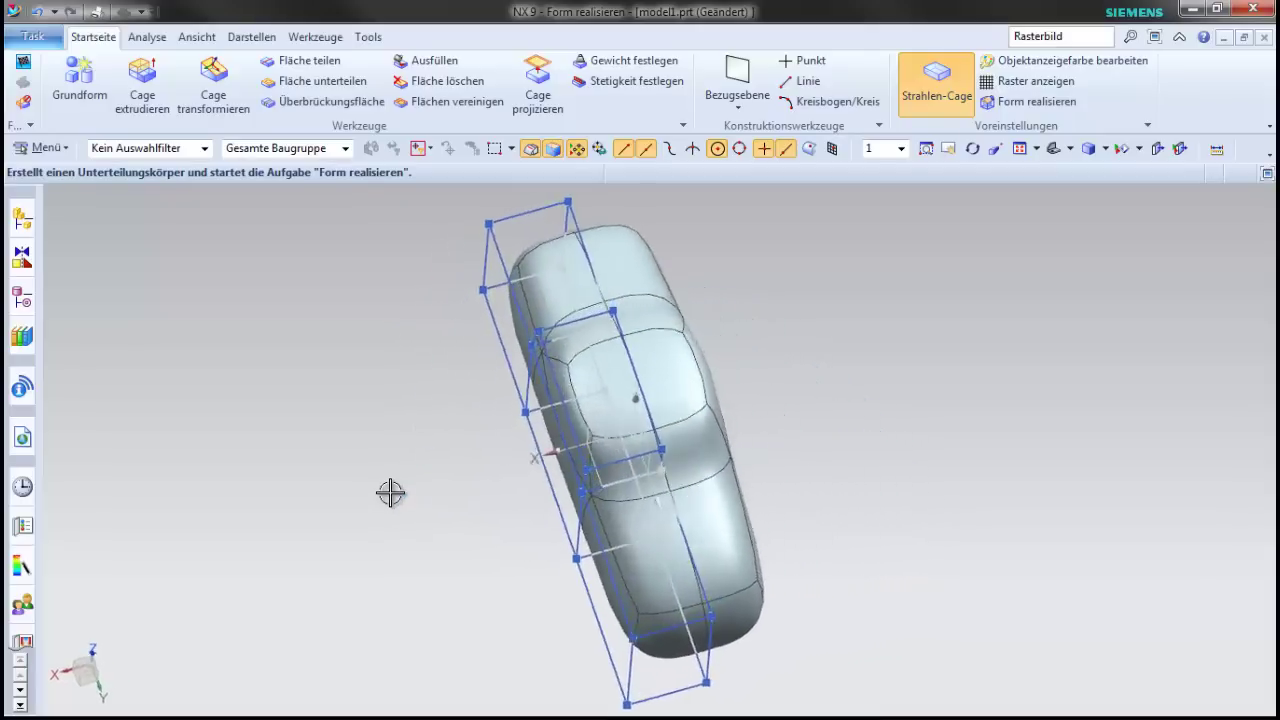
Step: Shift the 27 cage elements on one side along X to narrow the body, then view it in trimetric
left_click(218, 105)
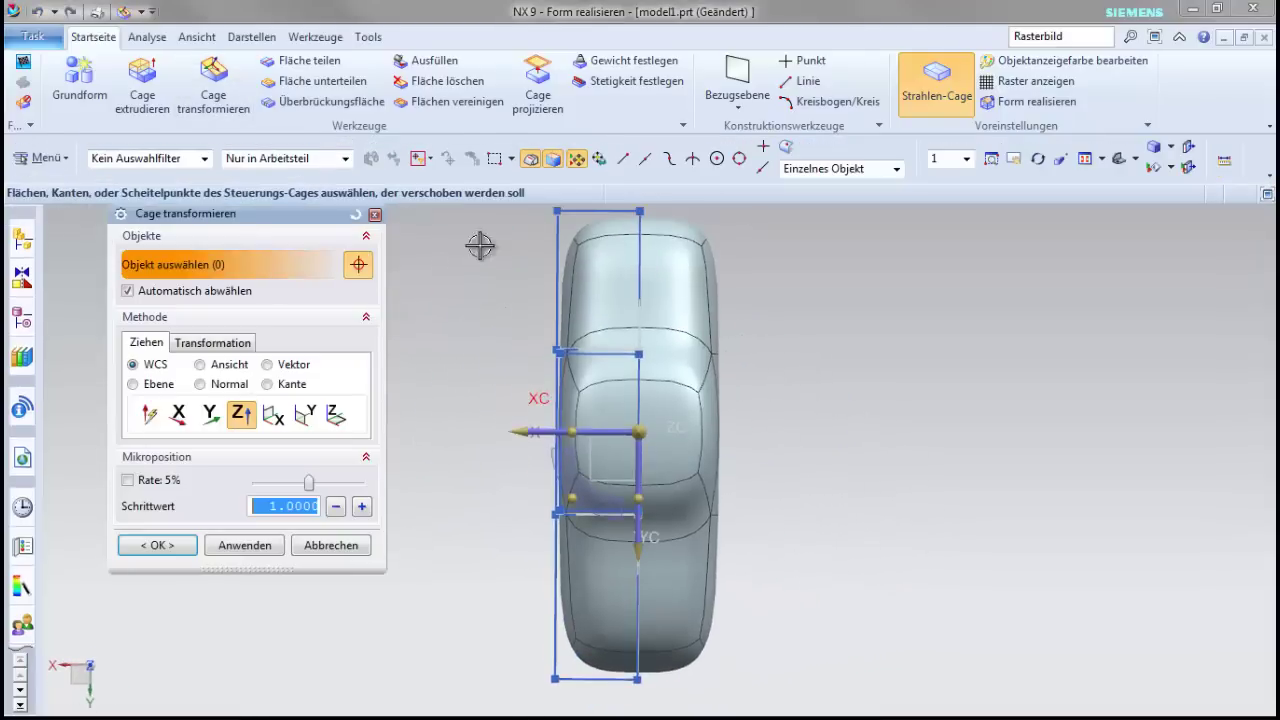
left_click_drag(501, 207, 568, 322)
left_click_drag(576, 706, 576, 706)
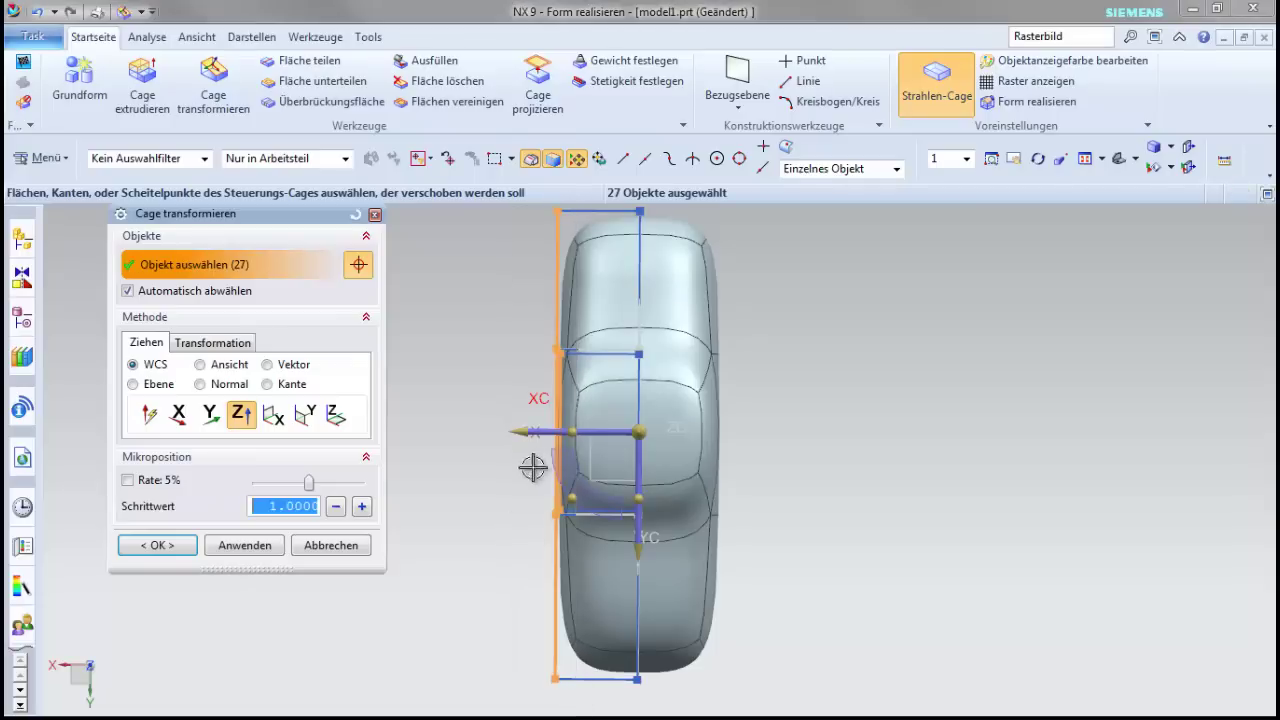
left_click(555, 433)
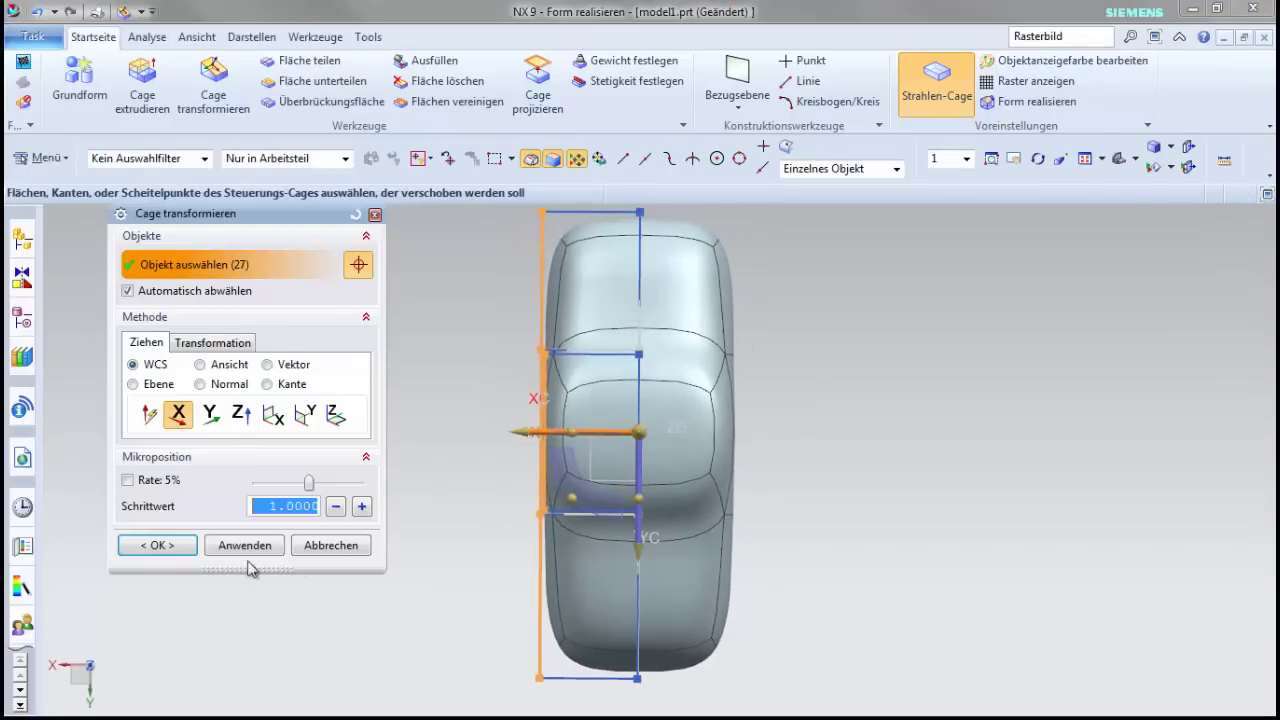
left_click(160, 545)
key("Home")
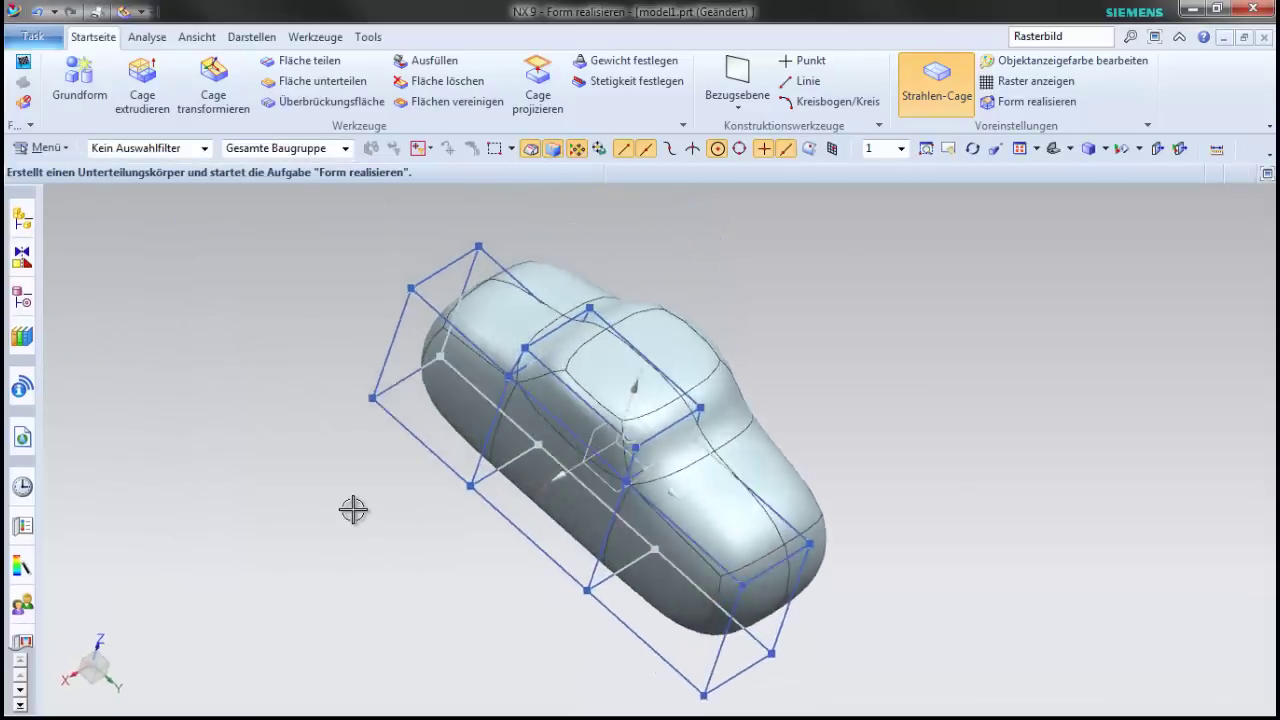
Step: Subdivide both lower side end faces with a 10 mm inset
left_click(310, 81)
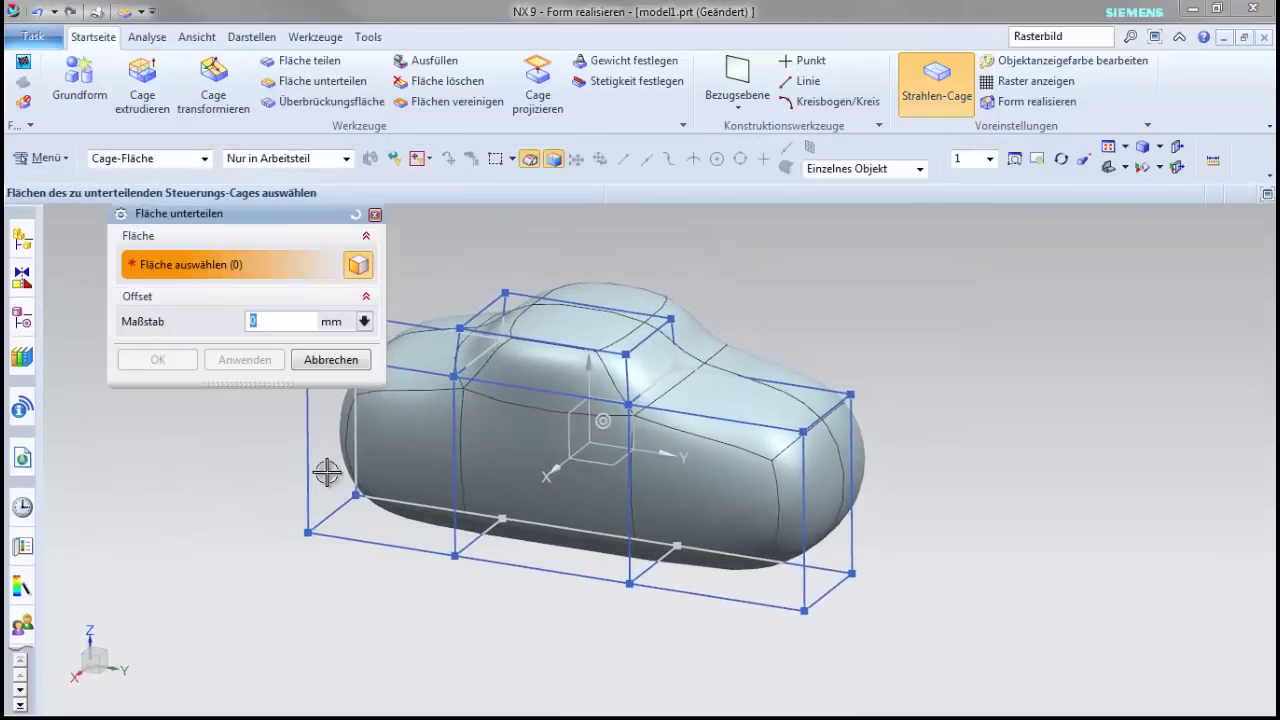
left_click(322, 494)
left_click(720, 490)
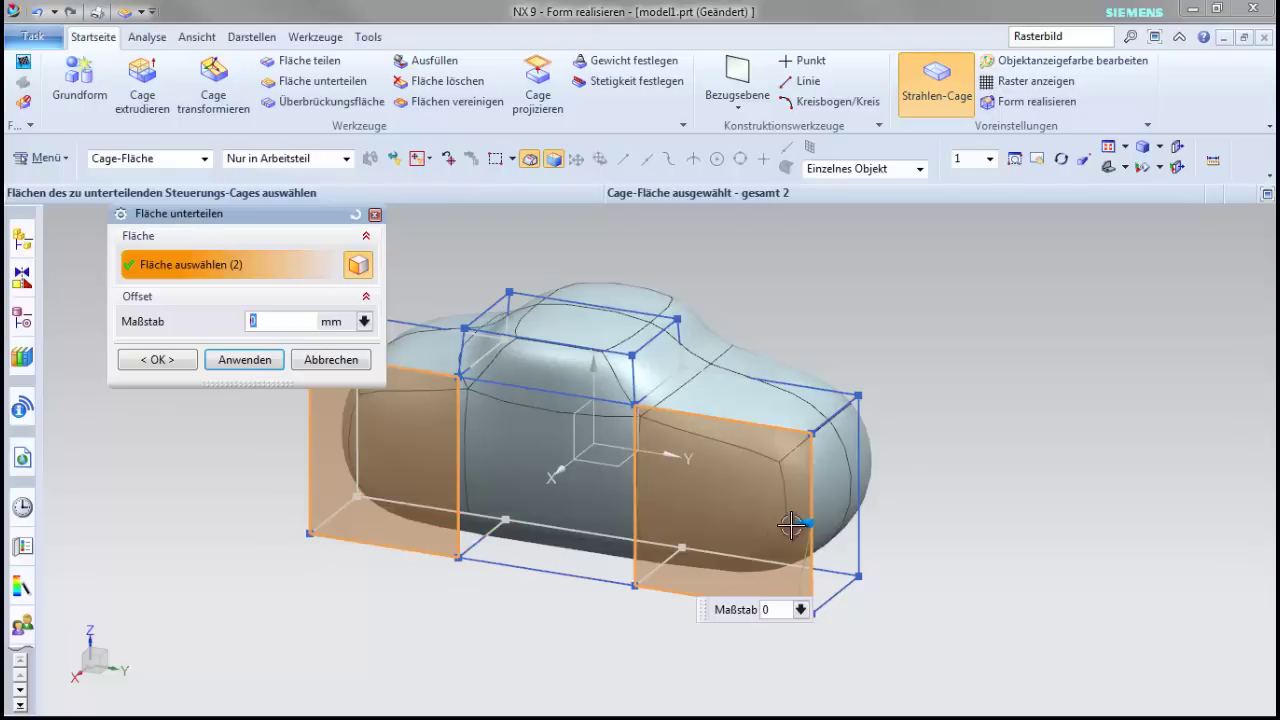
left_click_drag(787, 524, 733, 517)
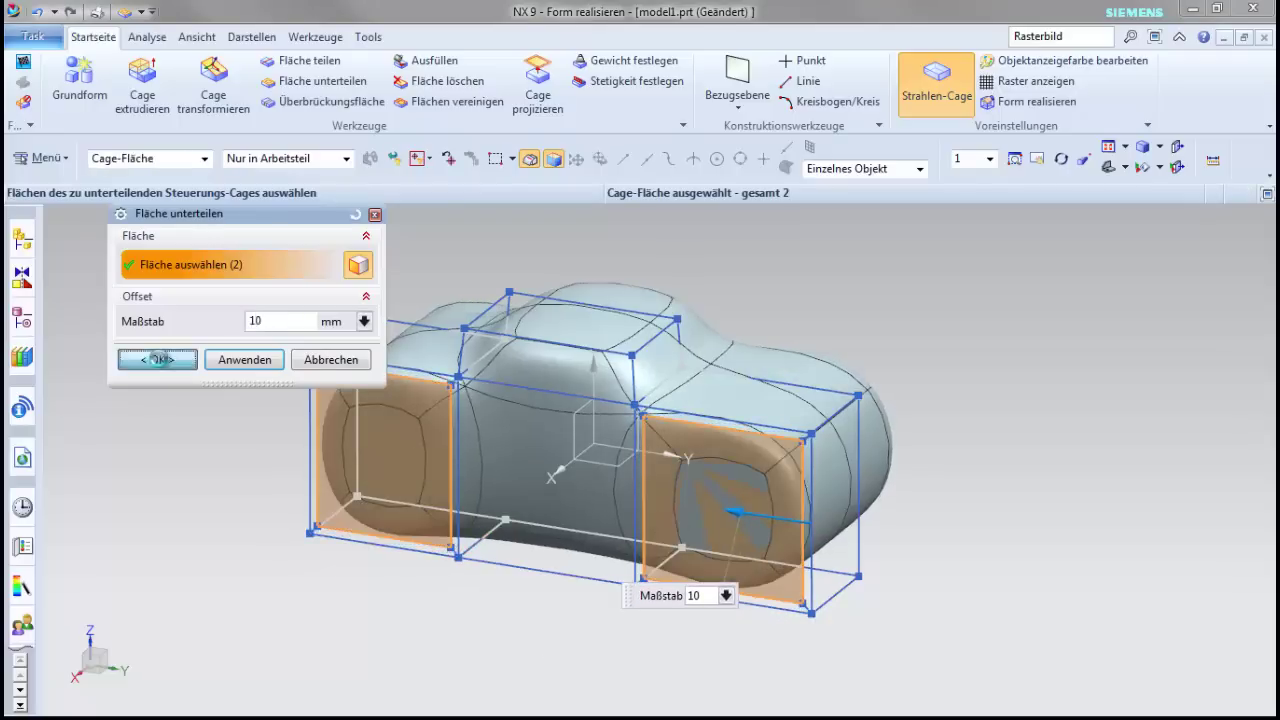
left_click(157, 359)
Step: Push the new inset faces along X to form wheel recesses
left_click(697, 491)
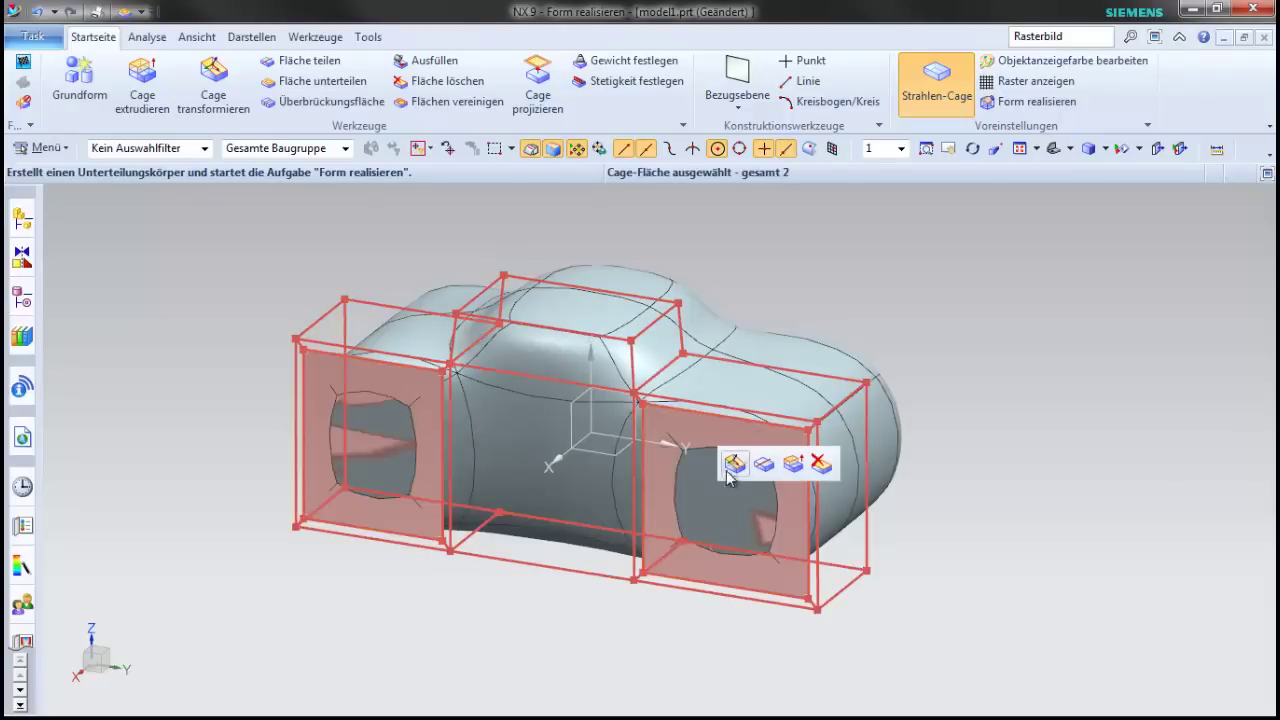
left_click(737, 458)
middle_click_drag(673, 563, 650, 560)
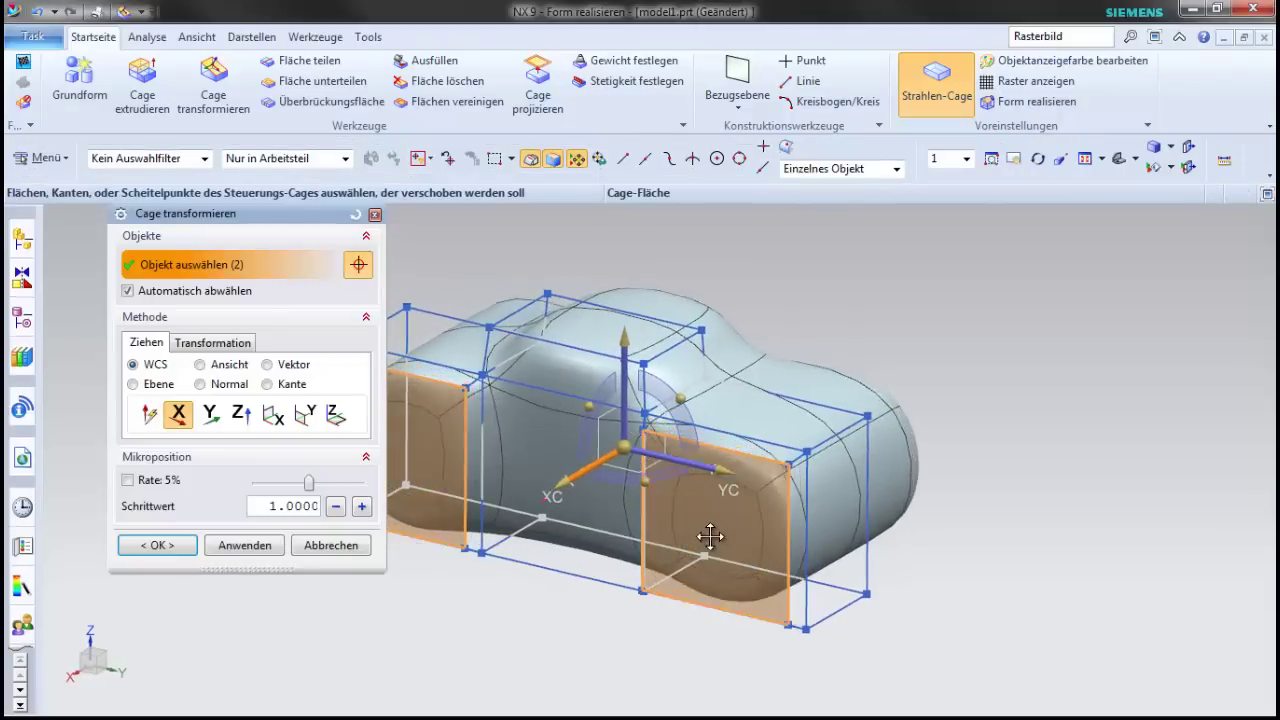
left_click(181, 556)
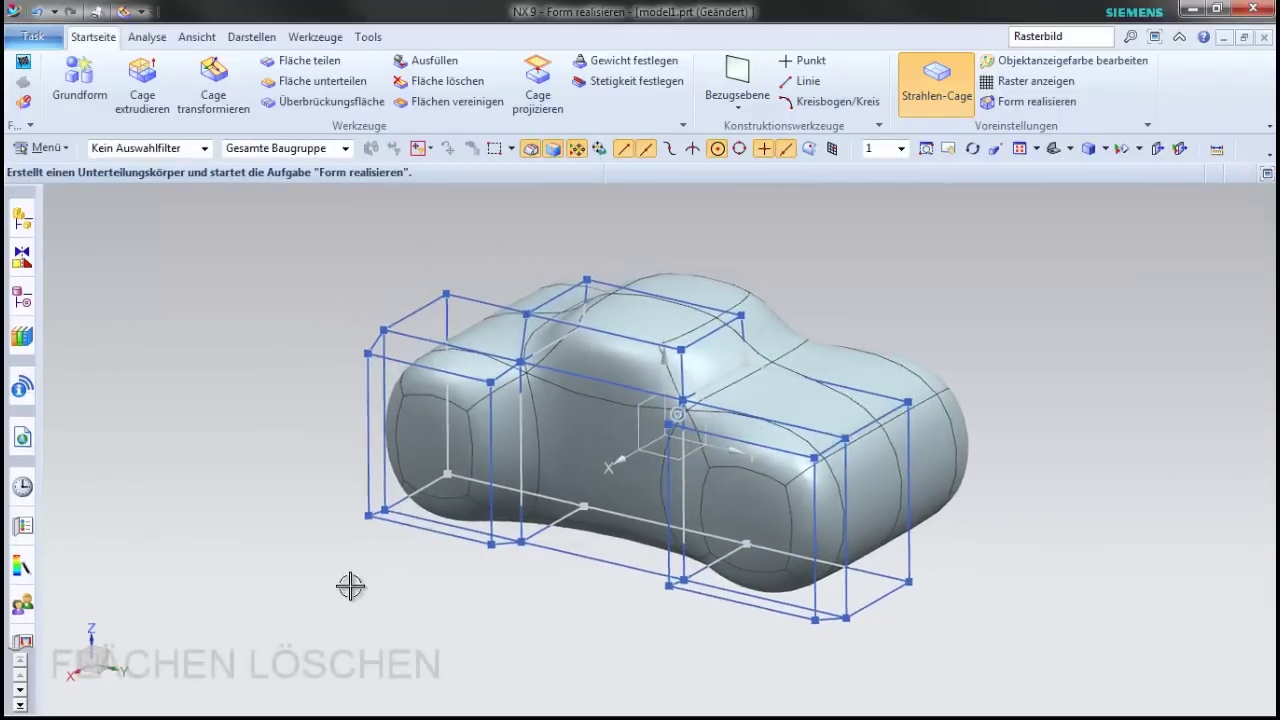
Step: Delete the seven wheel-inset and underside cage faces to open the wheel arches
left_click(440, 81)
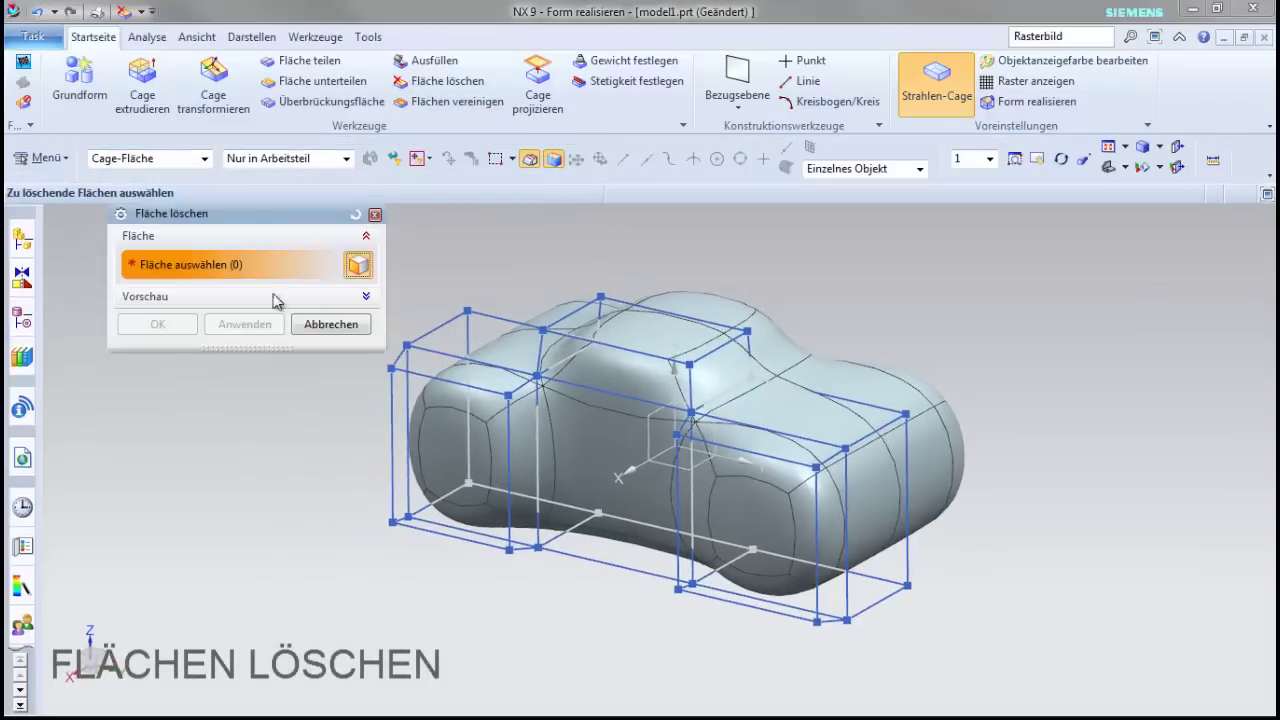
left_click(433, 448)
mouse_move(610, 626)
middle_mouse_down()
mouse_move(351, 583)
mouse_move(314, 474)
middle_mouse_up()
left_click_drag(314, 474, 851, 655)
middle_click_drag(851, 655, 372, 479)
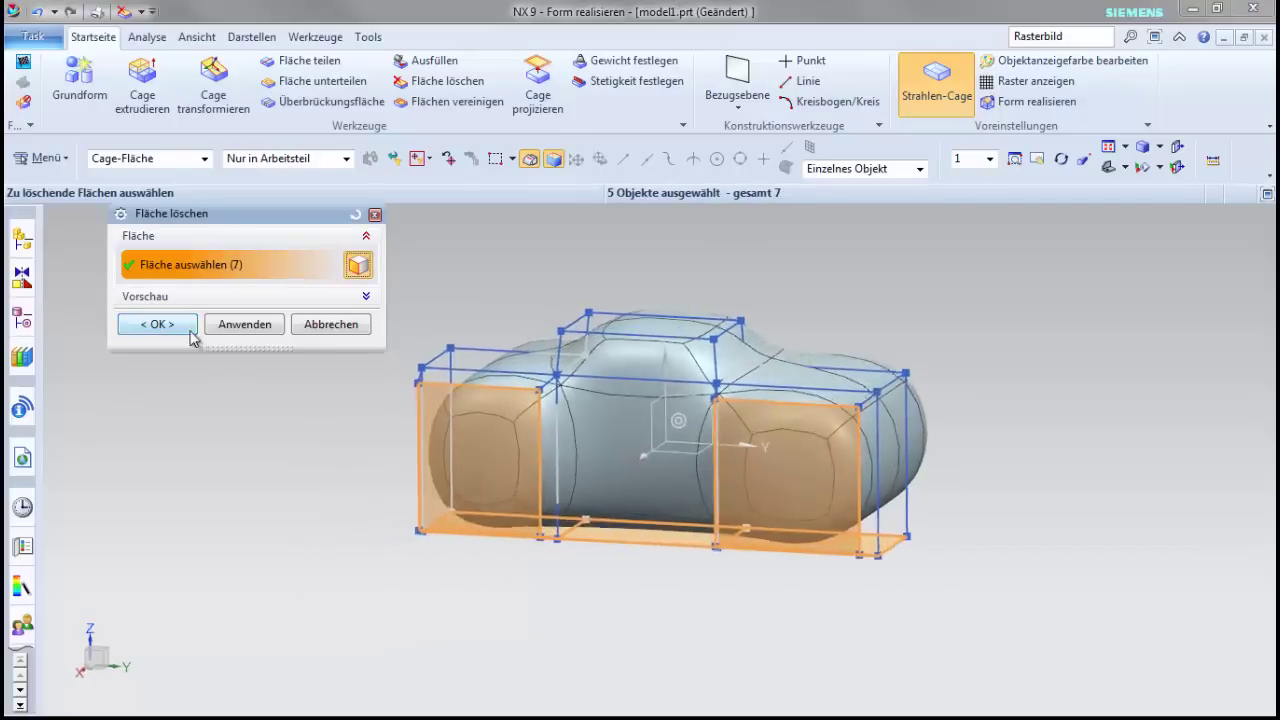
left_click(157, 324)
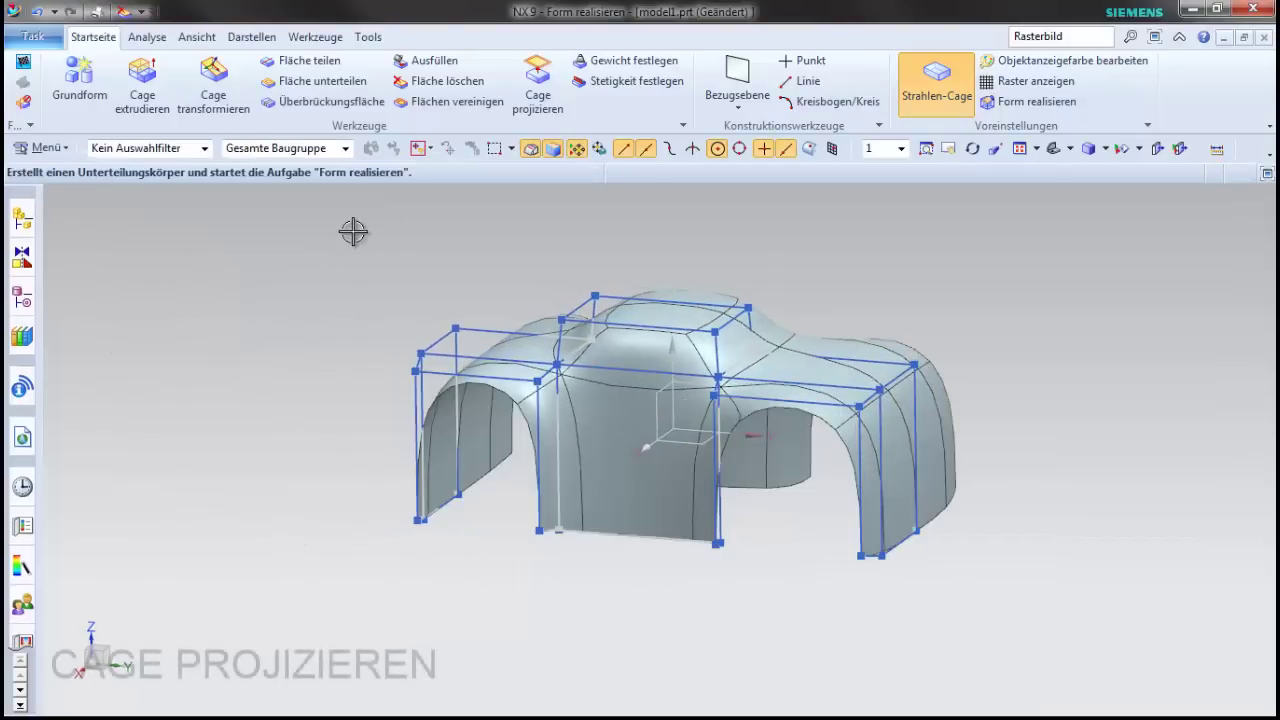
left_click(531, 117)
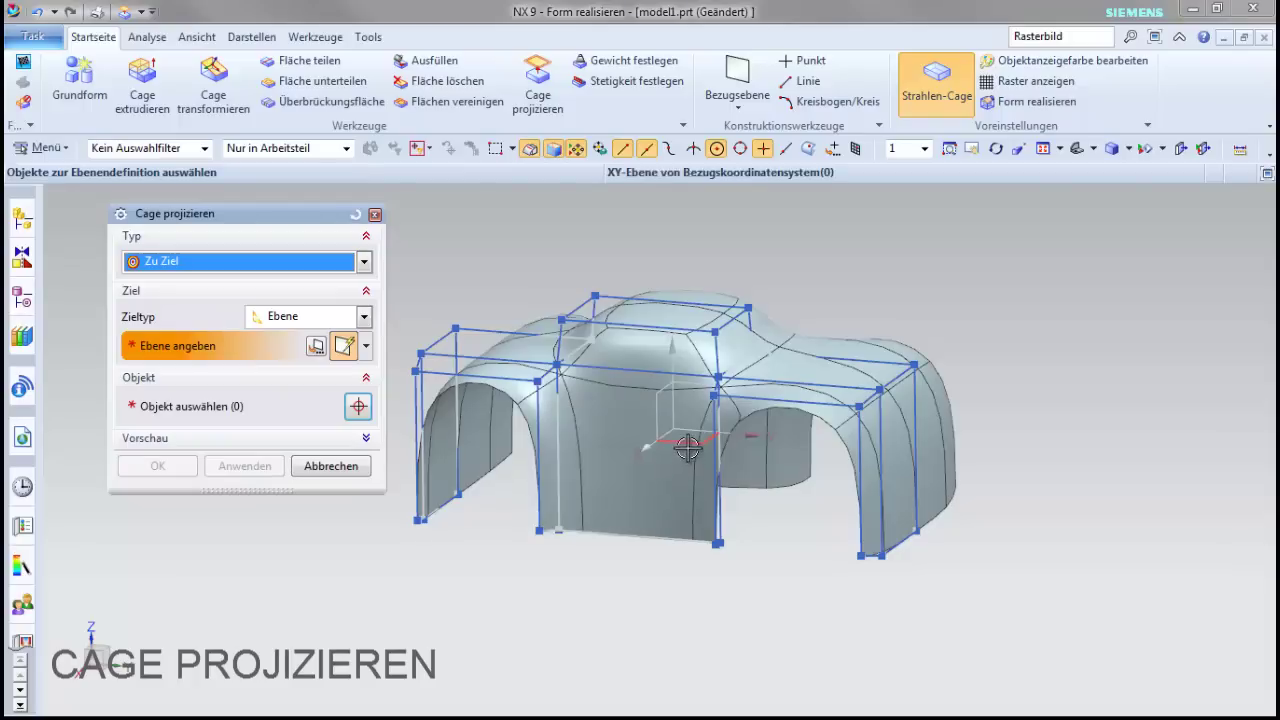
Step: Project the seventeen bottom cage edges onto the XY plane for a level base
left_click(688, 449)
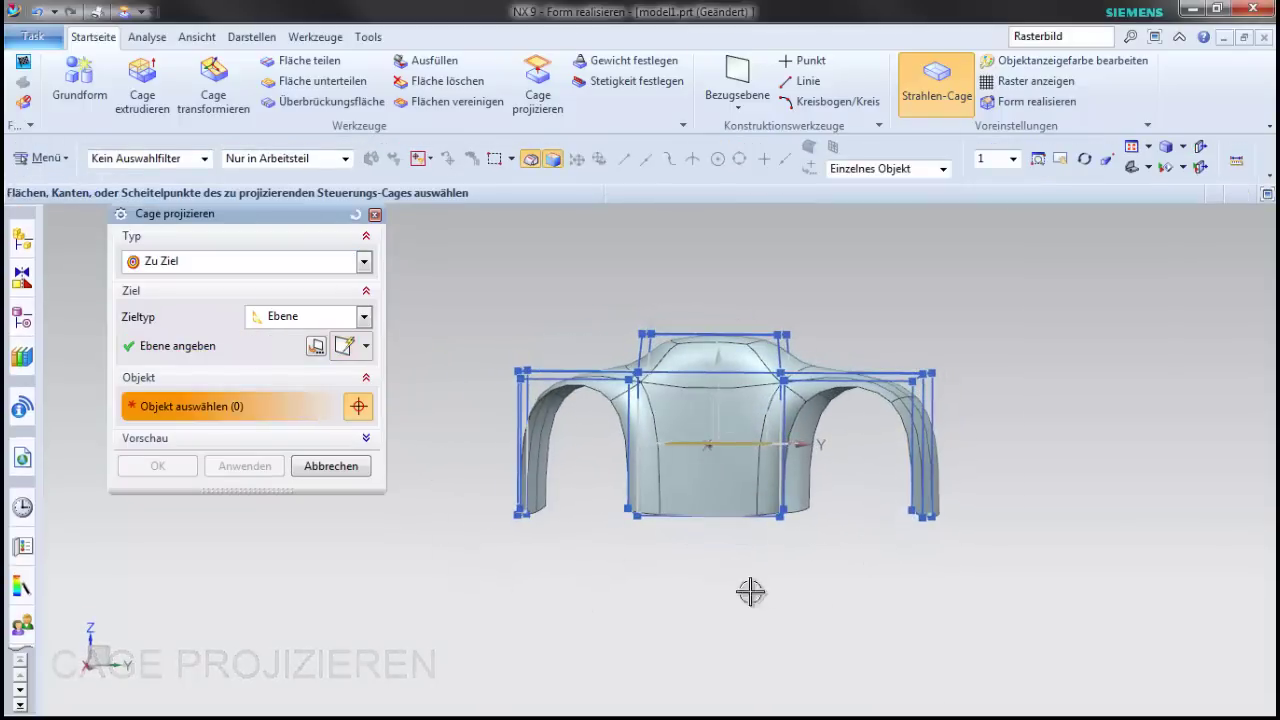
left_click_drag(966, 615, 966, 616)
middle_click_drag(437, 500, 404, 534)
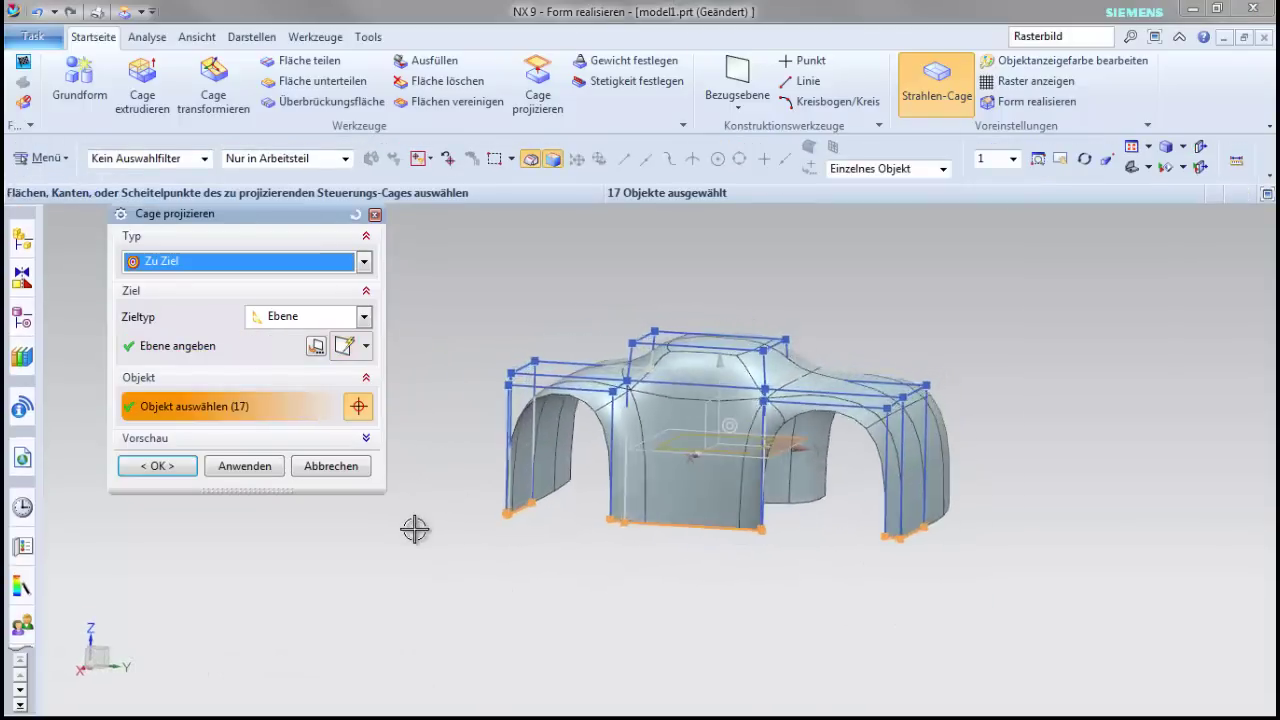
left_click(179, 466)
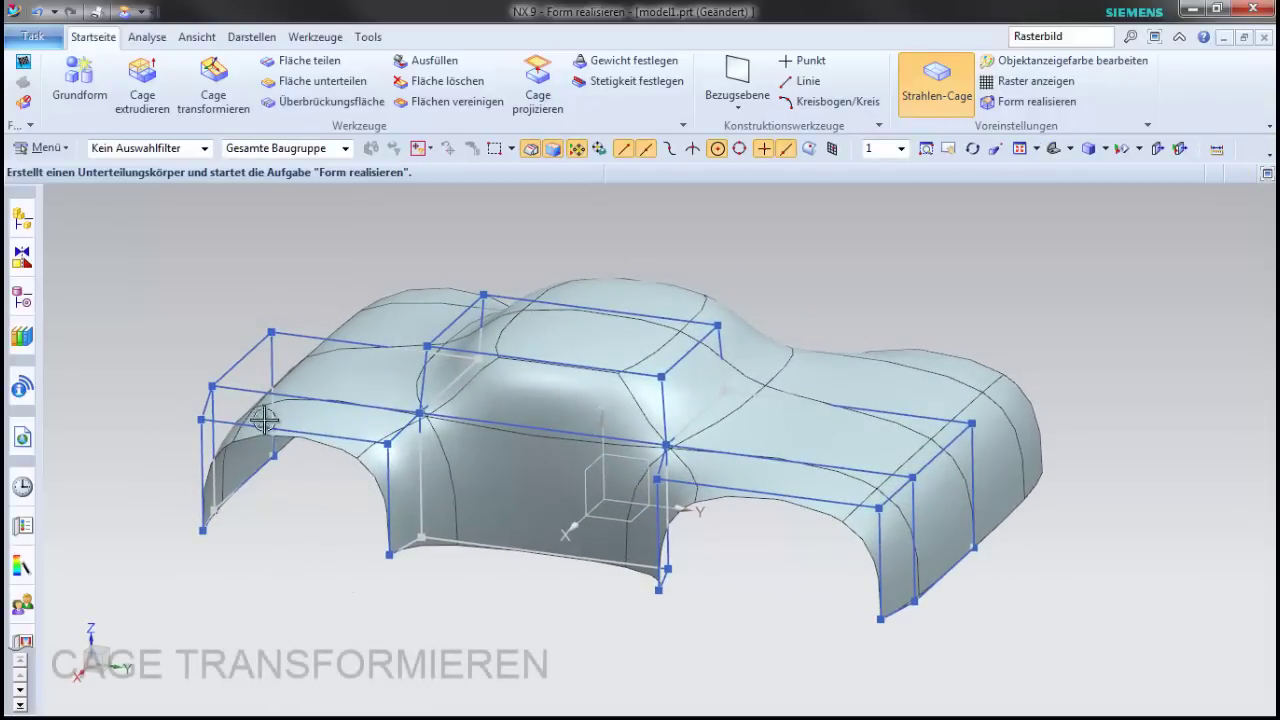
Step: Pull the rear vertical cage edge outward to lengthen the tail
left_click(213, 100)
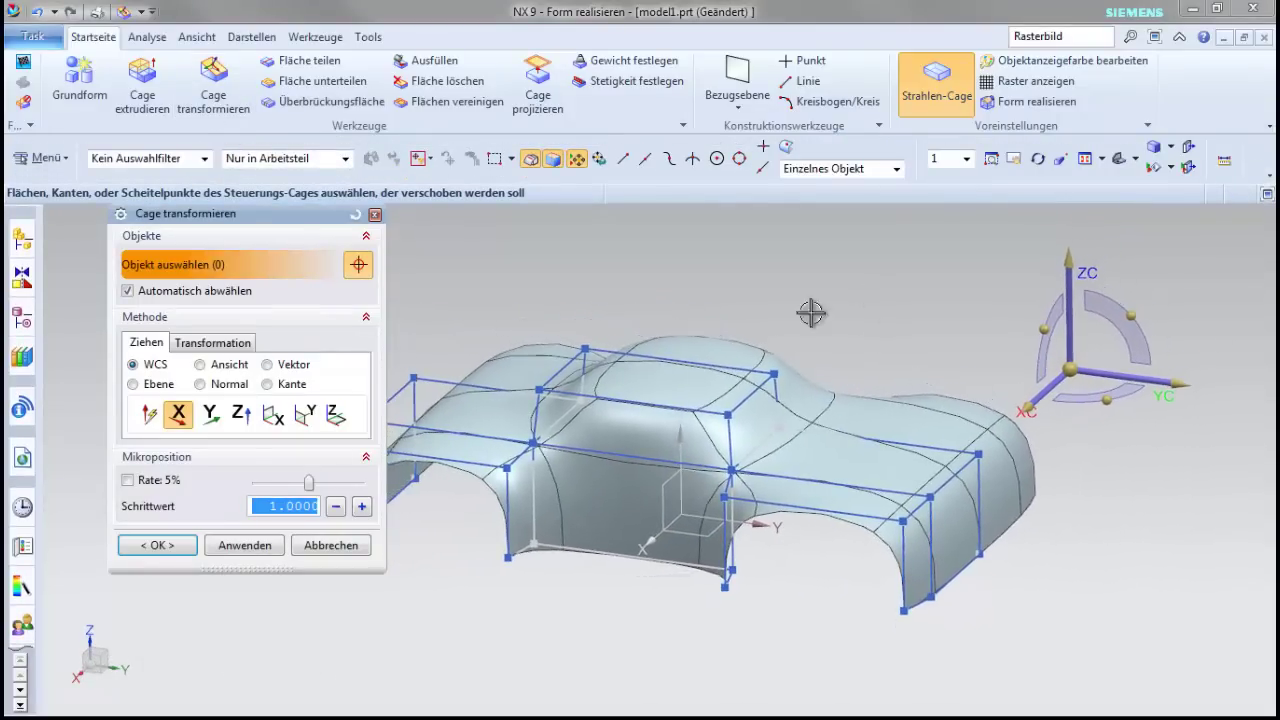
left_click(983, 484)
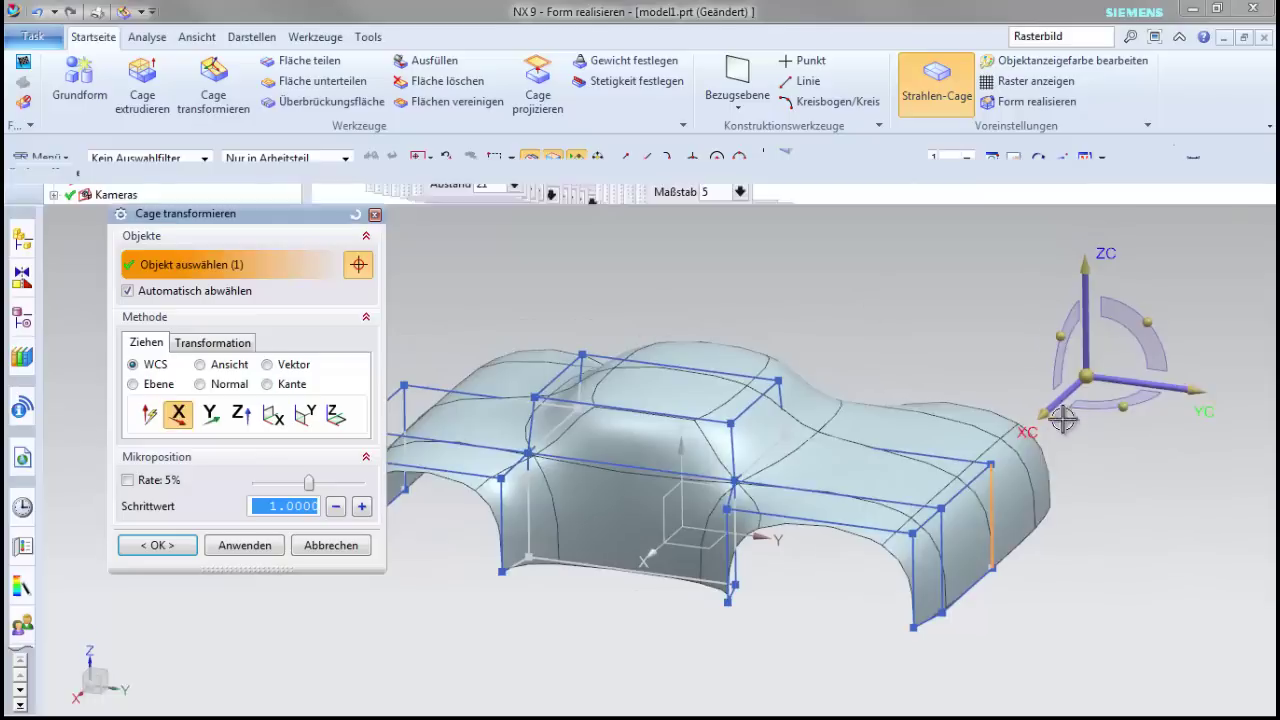
left_click_drag(983, 484, 1006, 493)
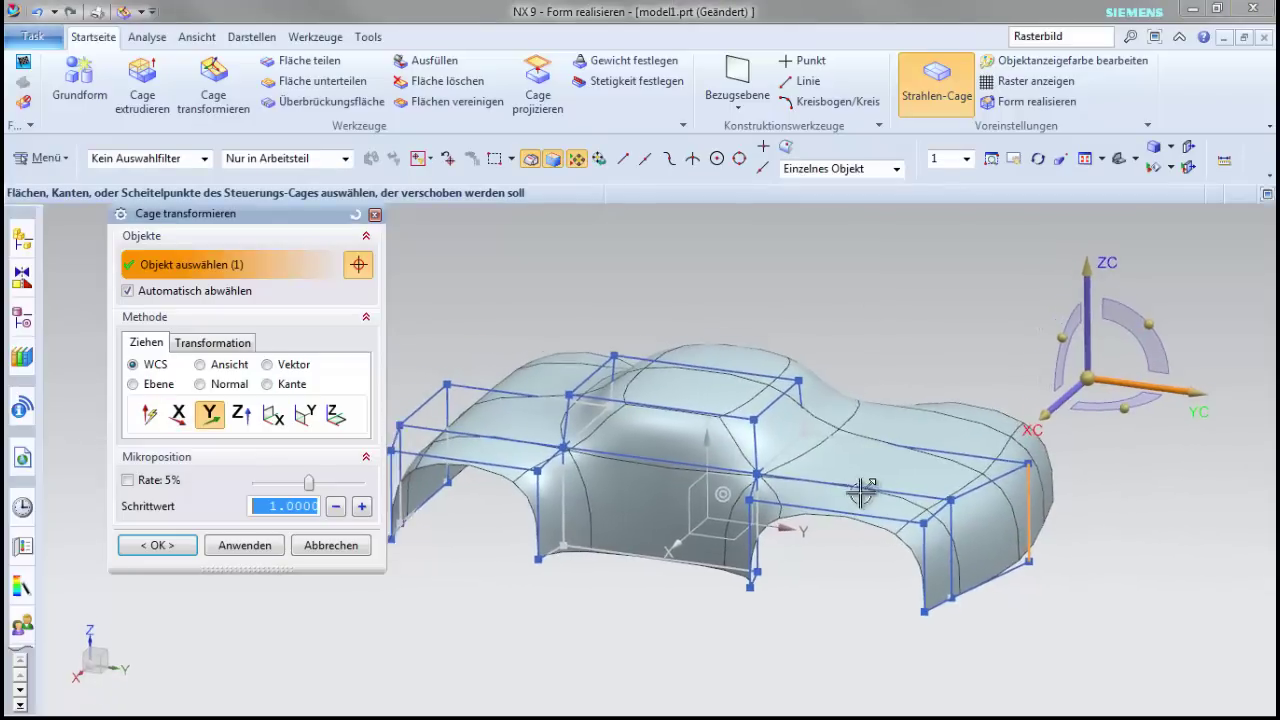
left_click(1097, 322)
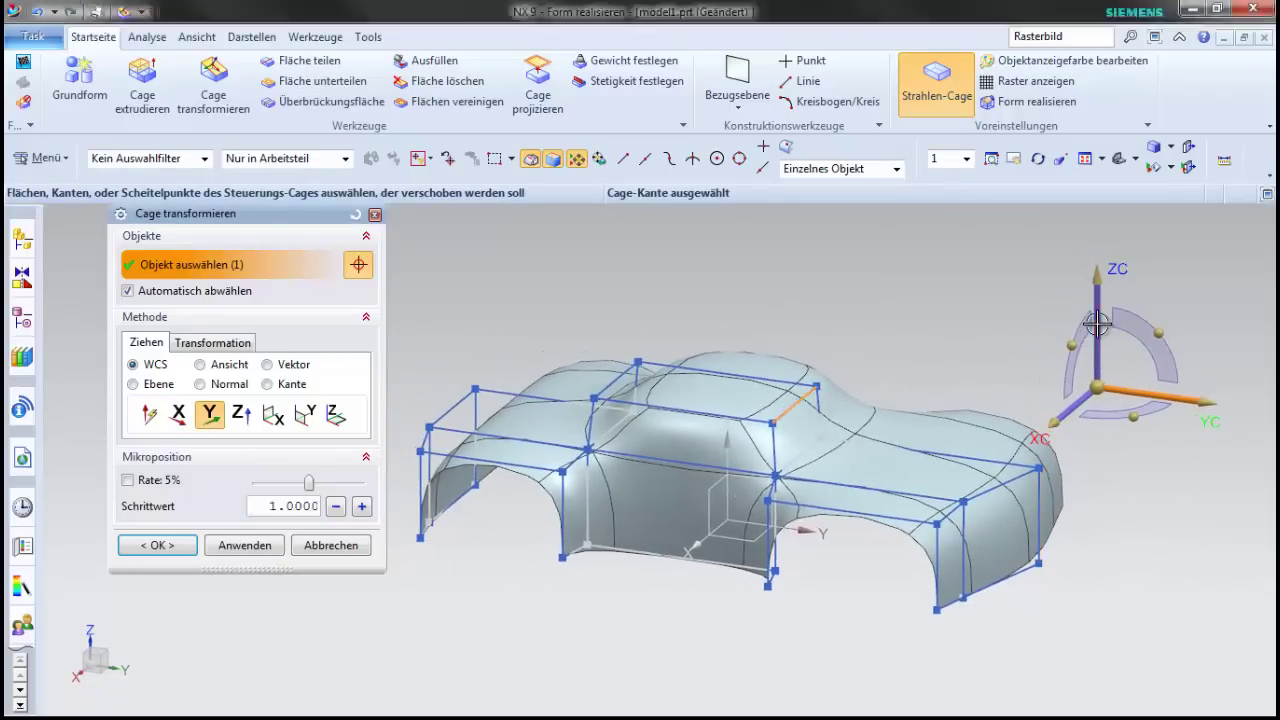
Step: Adjust the top cage edge behind the roof in Y and pick the roof-corner vertex to rotate about X
left_click(797, 386)
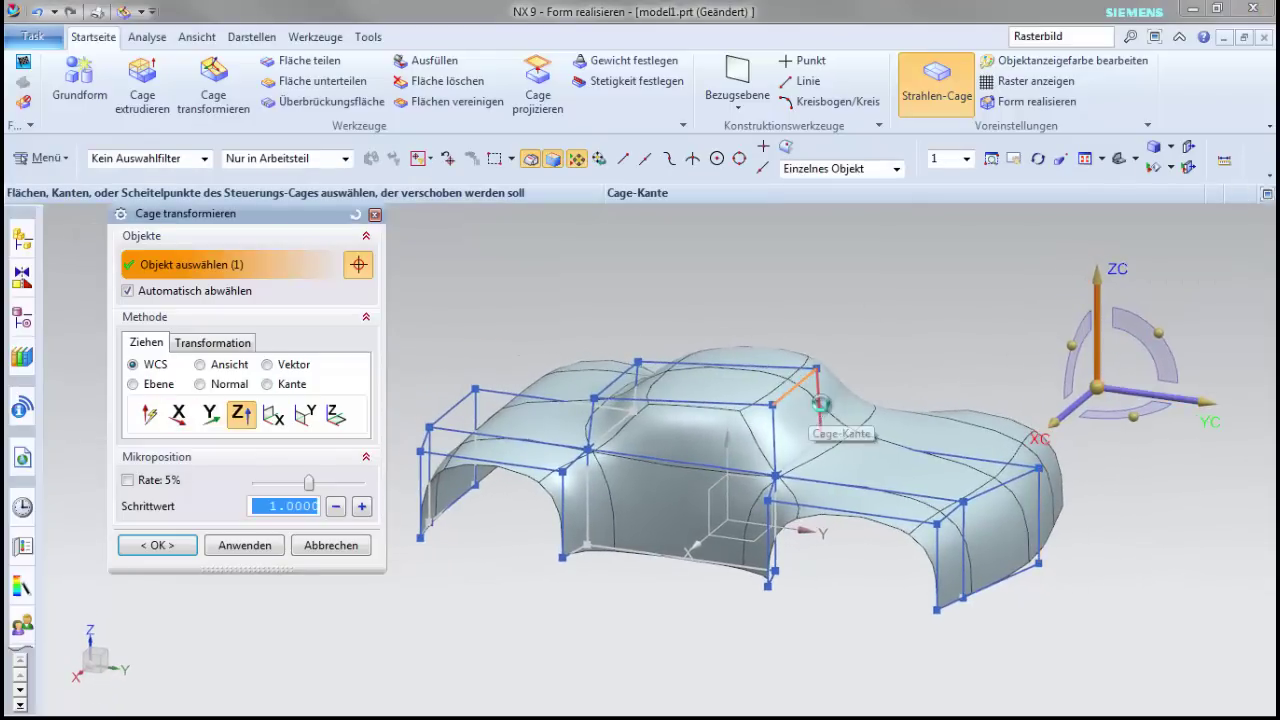
left_click(1127, 392)
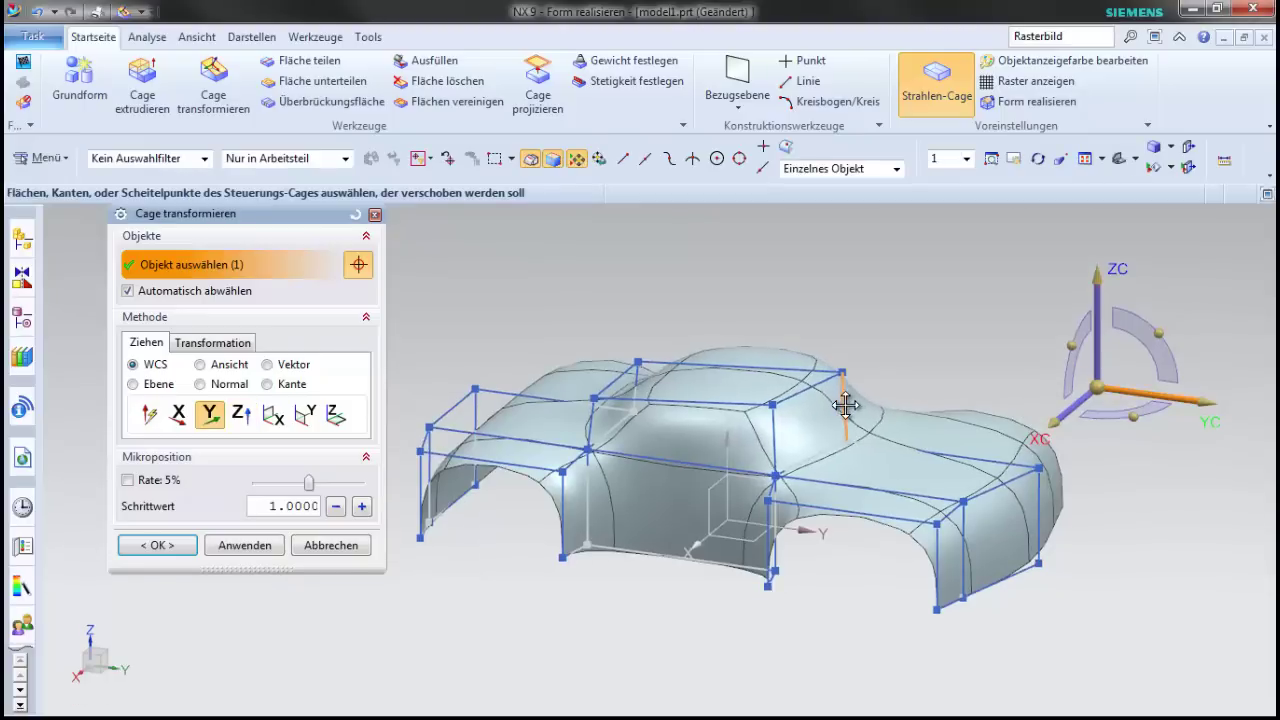
middle_click_drag(855, 404, 655, 424)
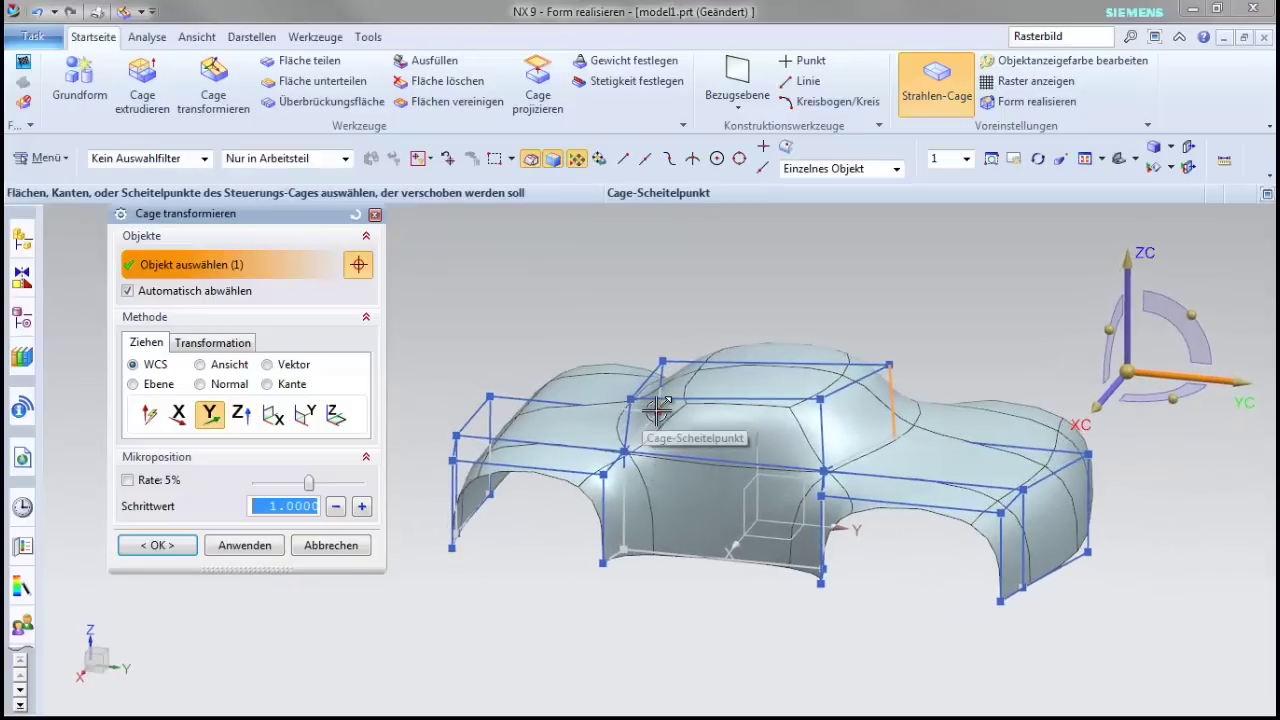
left_click(657, 411)
left_click(752, 422)
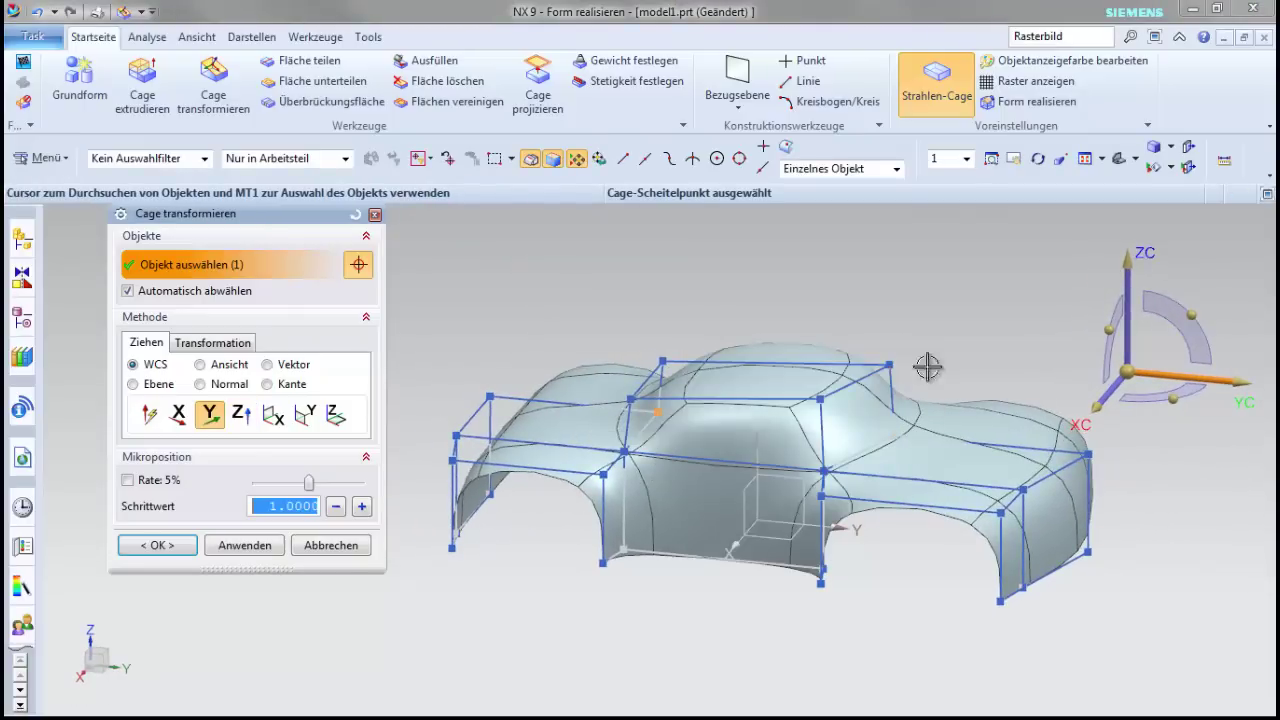
left_click(1158, 311)
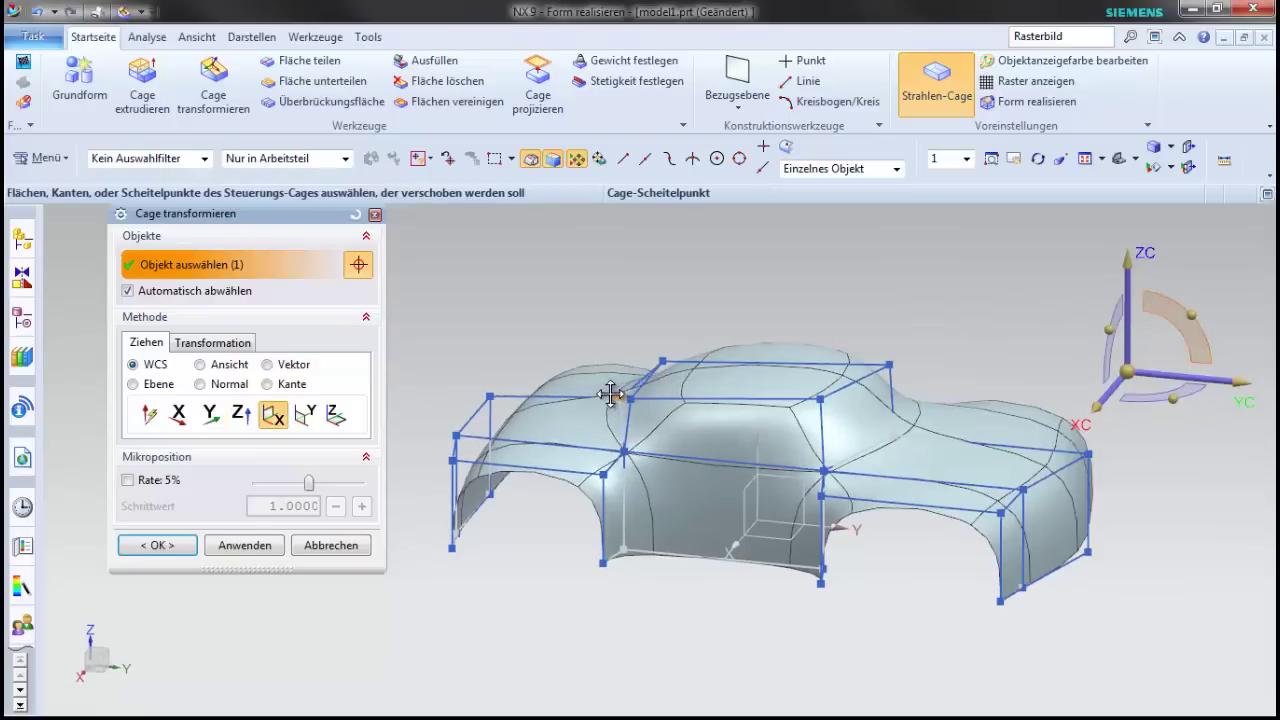
Step: Move the front vertical cage edge in the Y direction
middle_click_drag(619, 393, 646, 481)
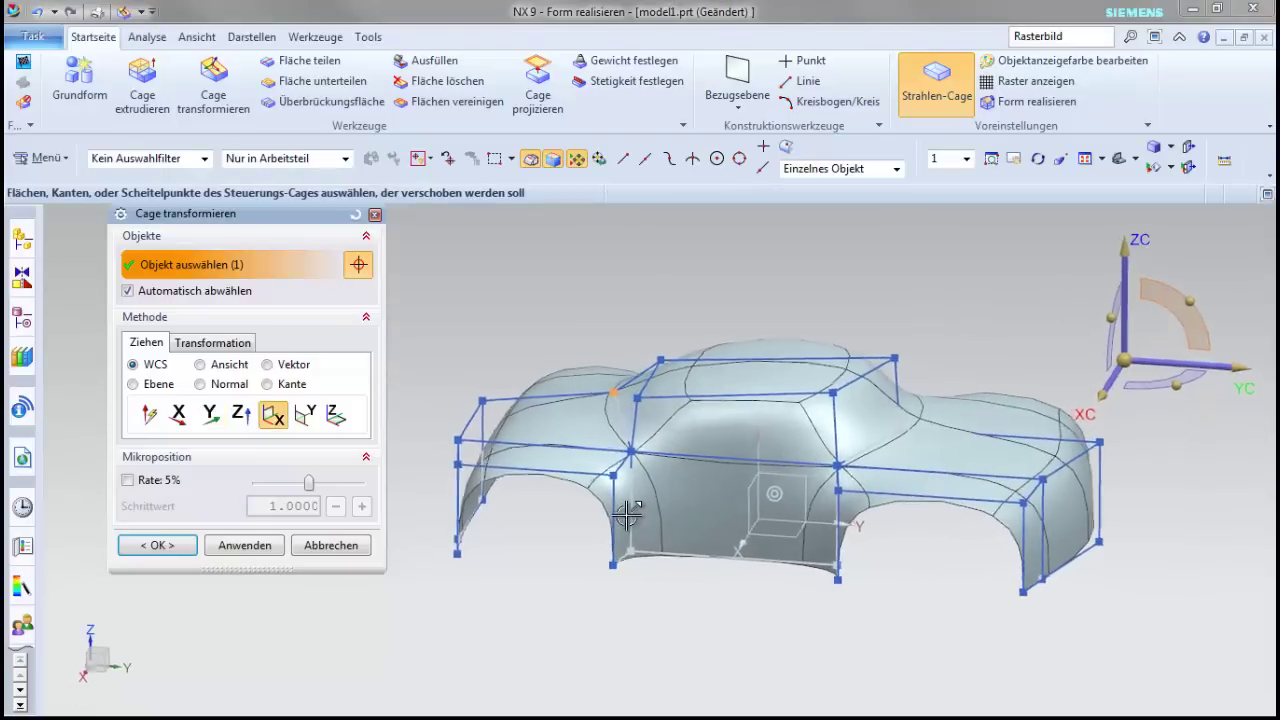
left_click_drag(646, 458, 634, 450)
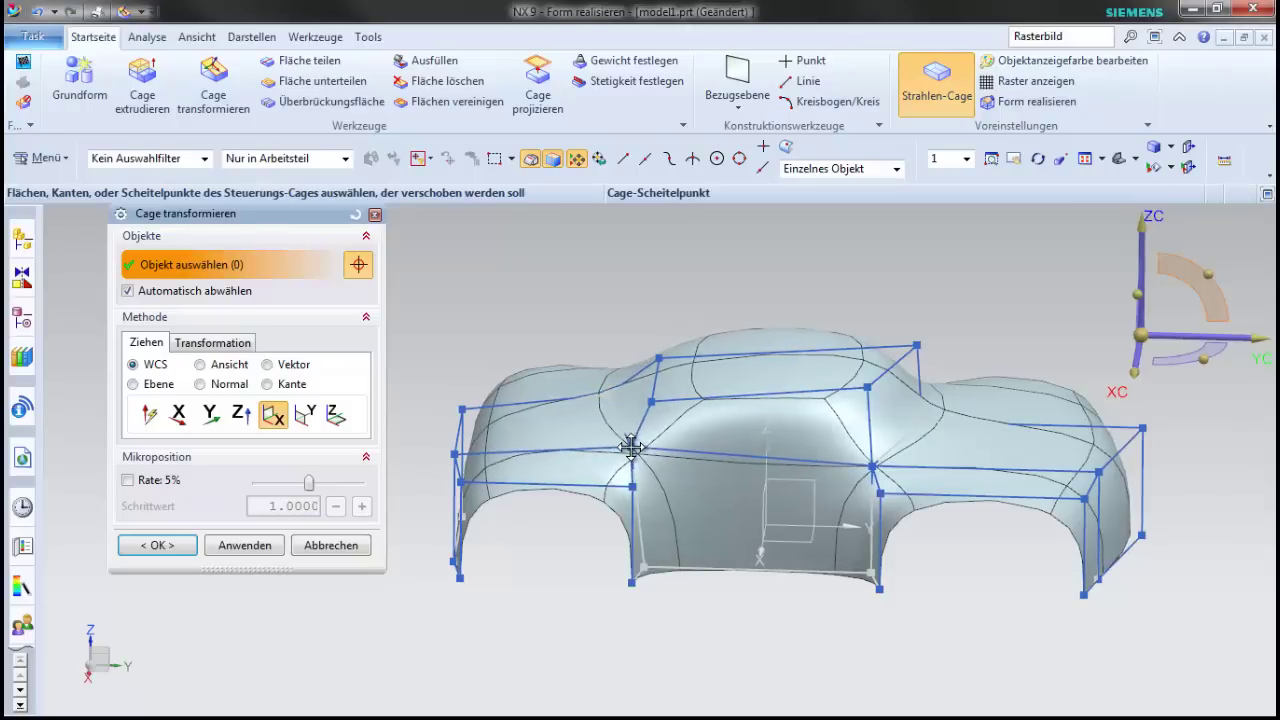
middle_click_drag(631, 447, 483, 497)
left_click(483, 497)
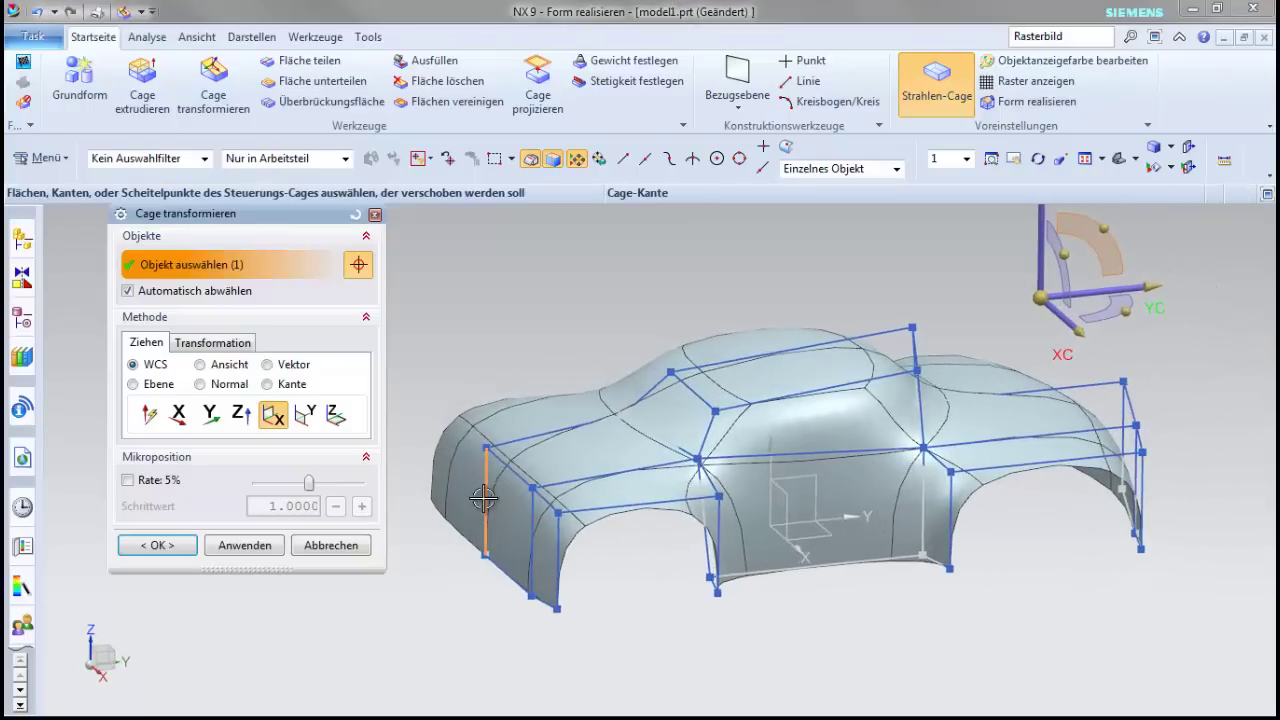
left_click(1120, 290)
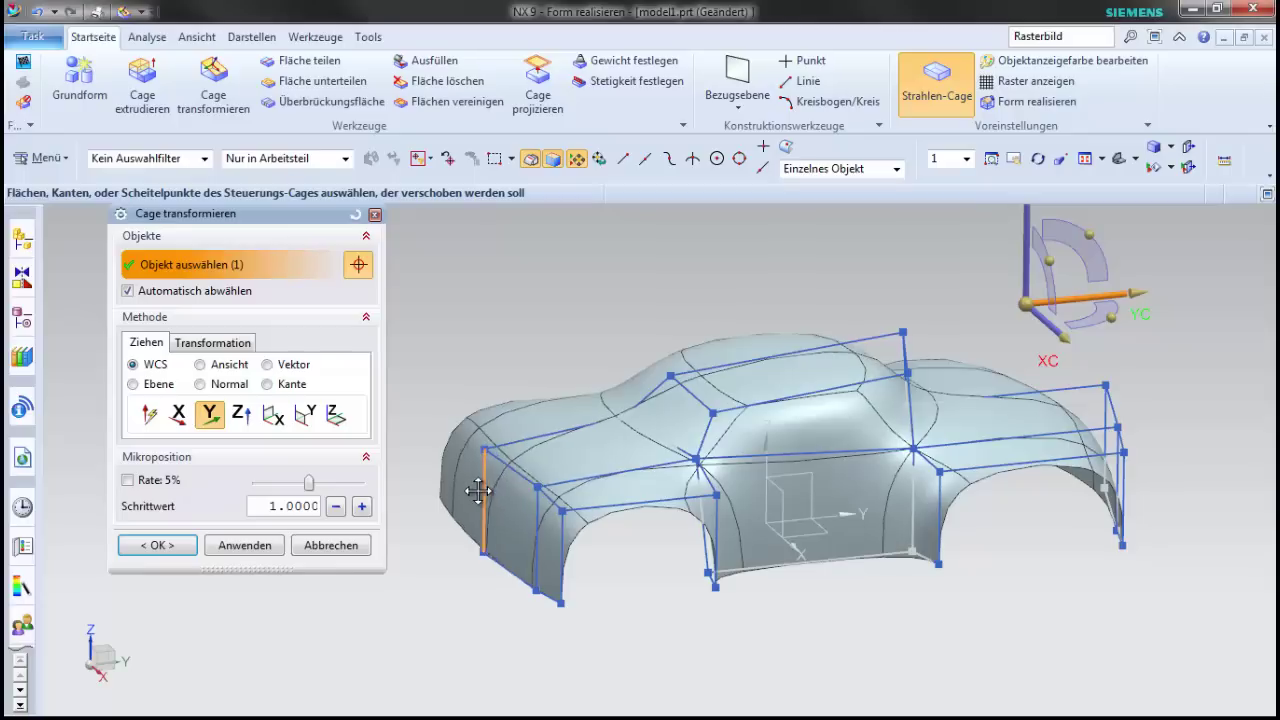
Step: Move the upper front cage edge in Z and add two lower front vertices to slope the bonnet
middle_click_drag(463, 493, 490, 480)
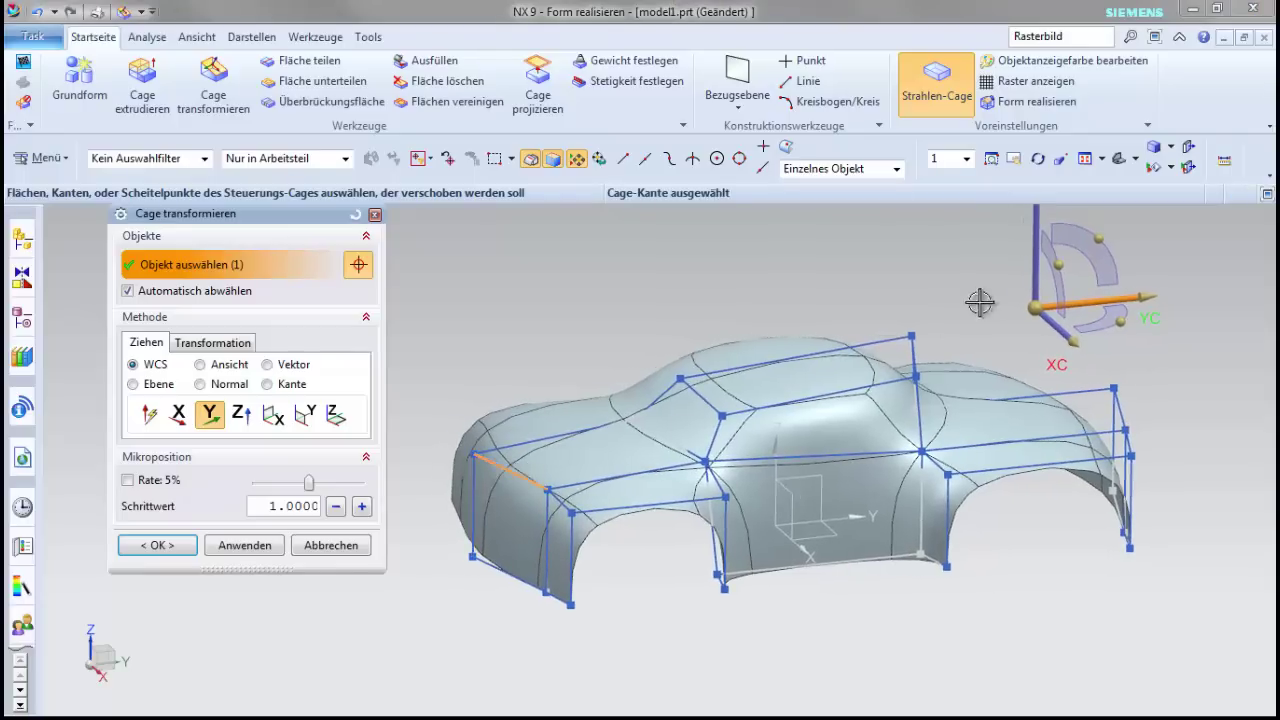
left_click(1032, 274)
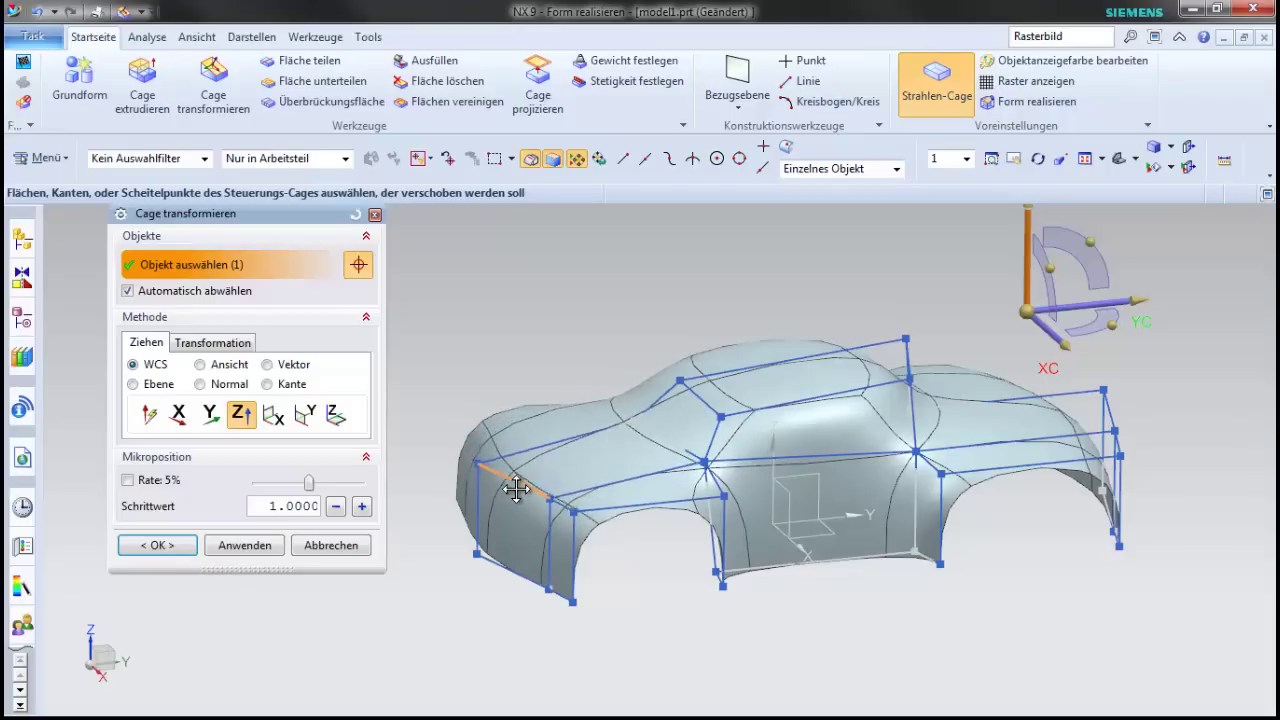
middle_click_drag(608, 594, 654, 591)
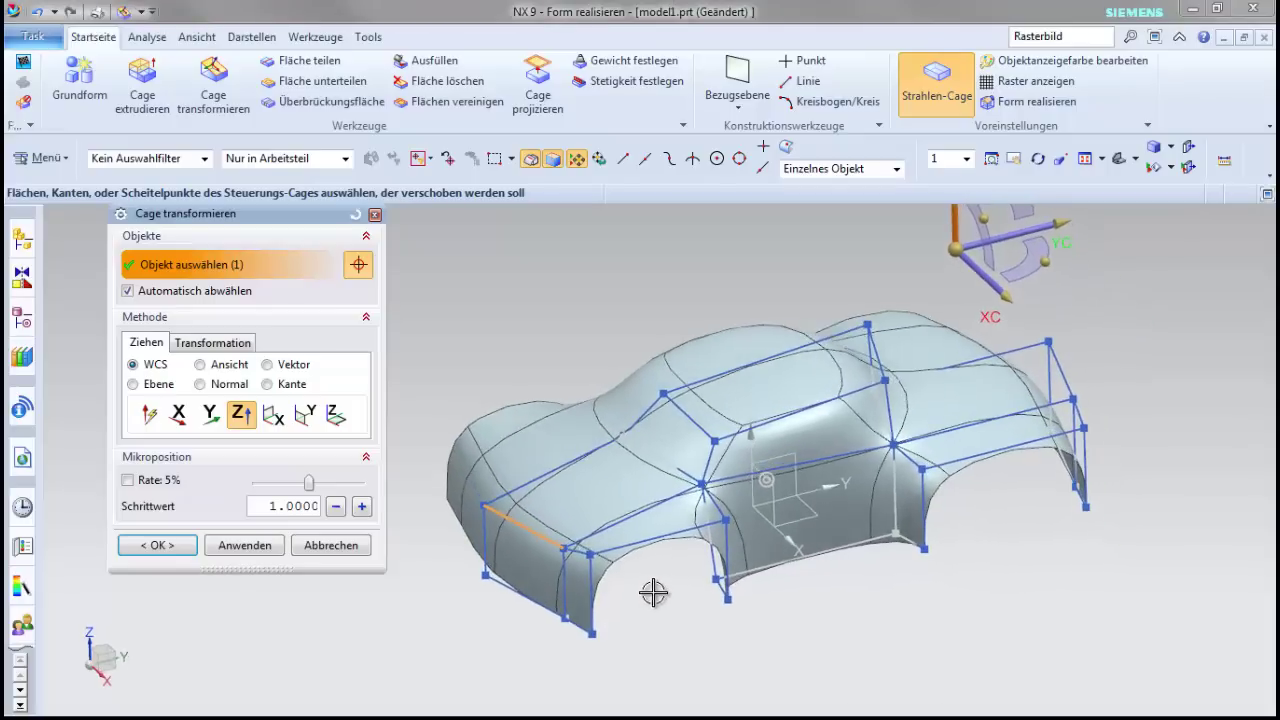
left_click_drag(547, 538, 550, 540)
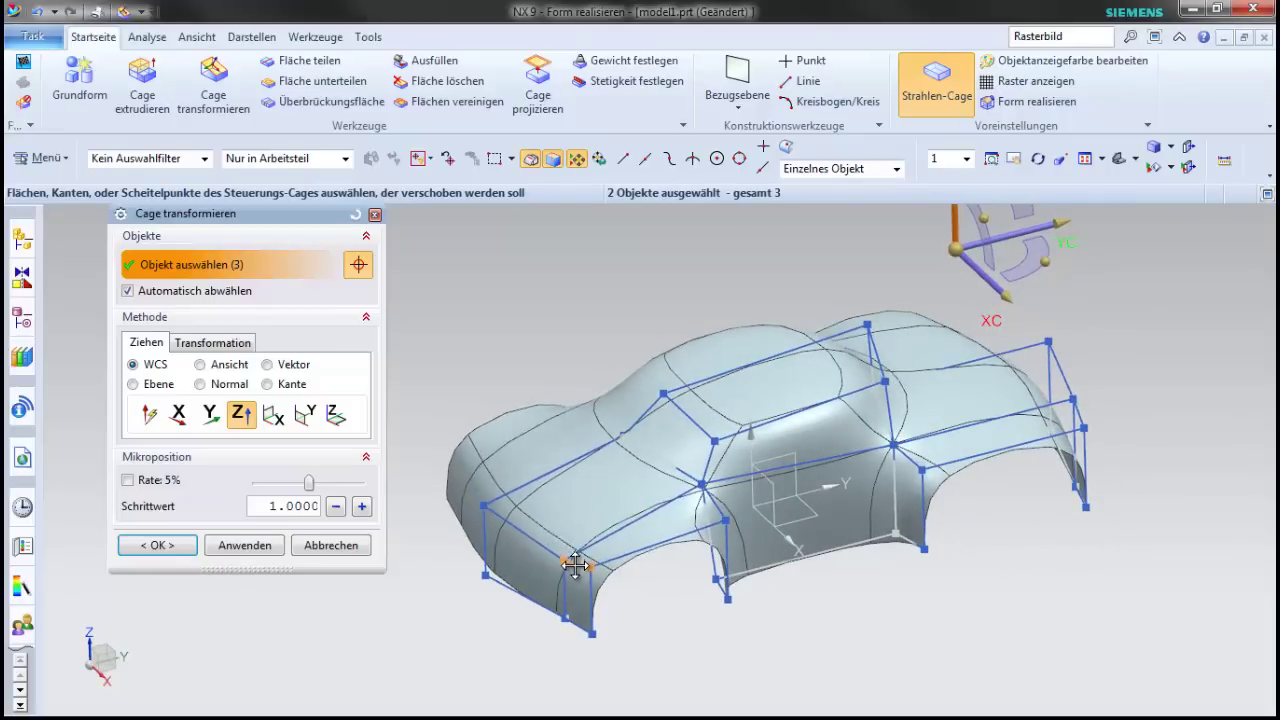
mouse_move(575, 566)
middle_mouse_down()
mouse_move(654, 623)
mouse_move(594, 471)
mouse_move(620, 418)
middle_mouse_up()
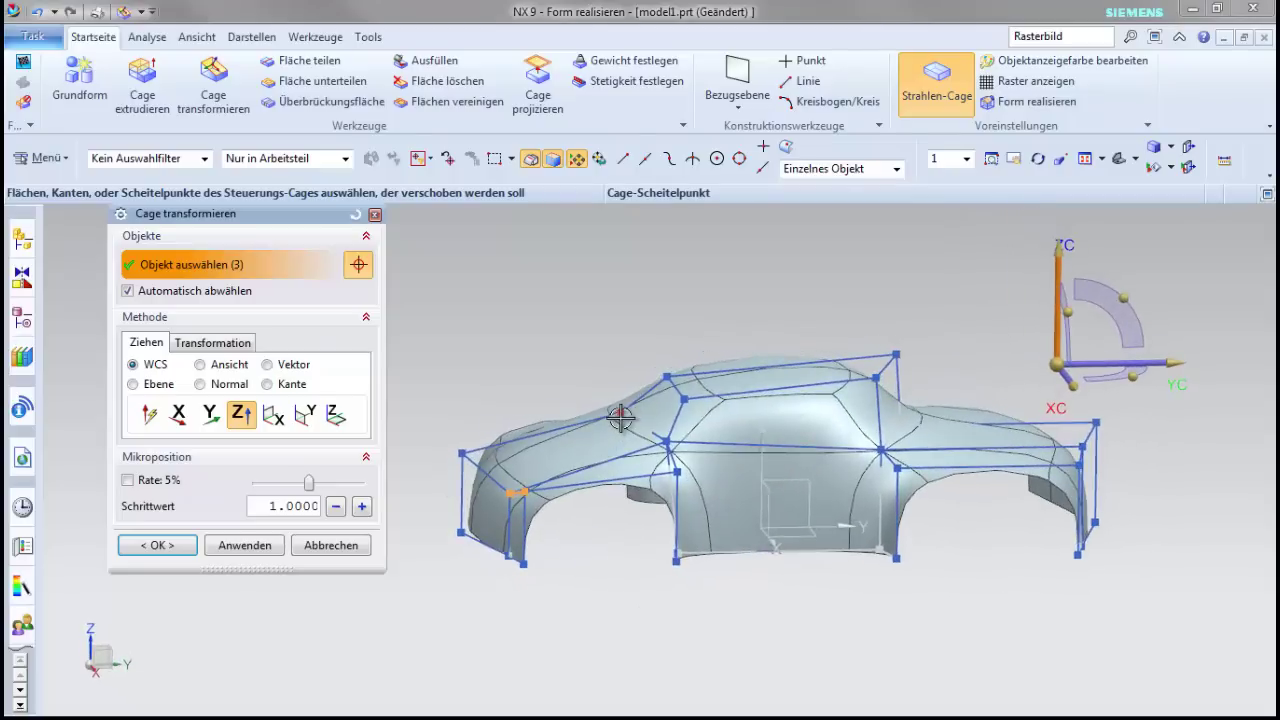
middle_click_drag(802, 396, 680, 405)
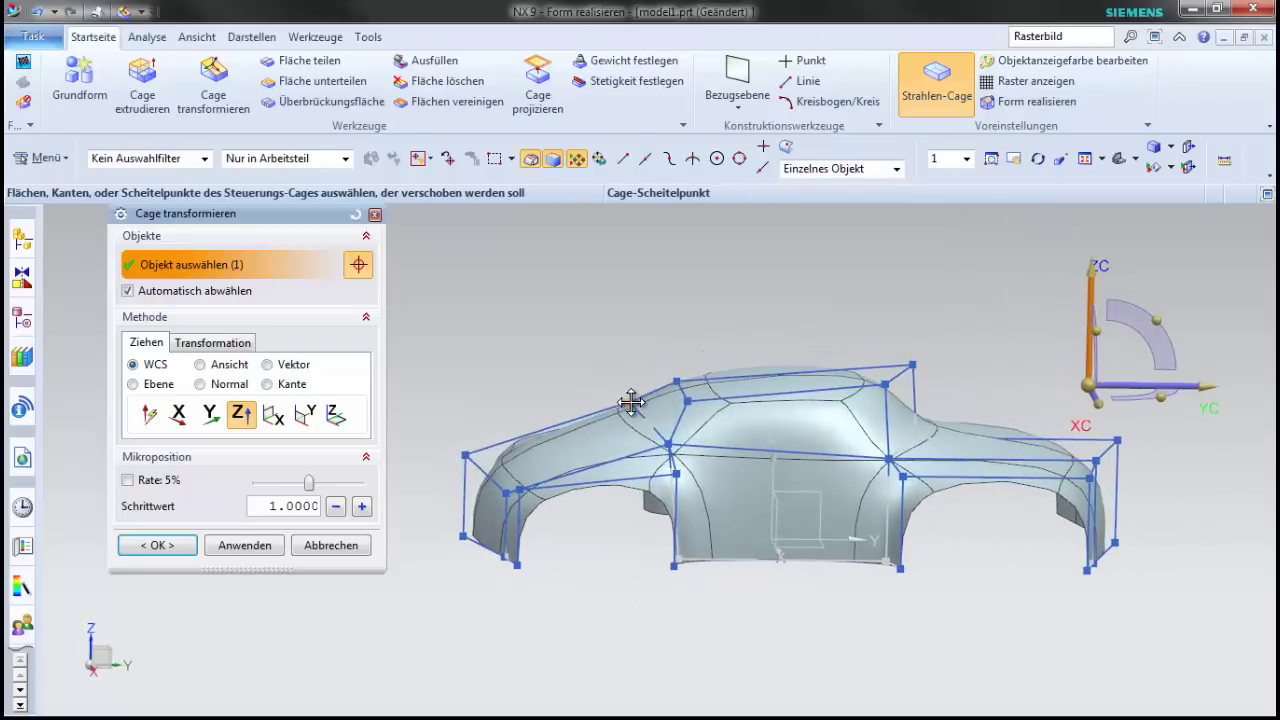
mouse_move(603, 354)
middle_mouse_down()
mouse_move(576, 433)
mouse_move(543, 429)
mouse_move(617, 277)
mouse_move(633, 280)
middle_mouse_up()
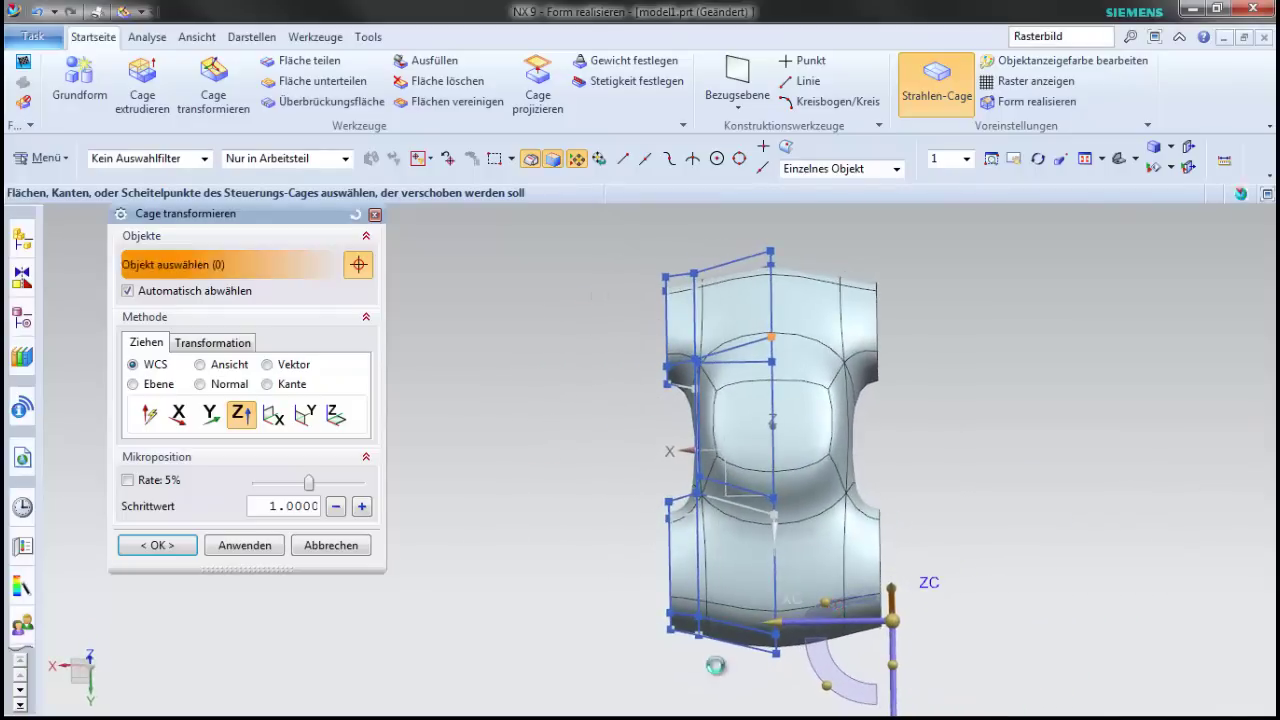
Step: Select the left-side cage edges from the top view and drag them along X to widen the car
left_click_drag(716, 665, 655, 255)
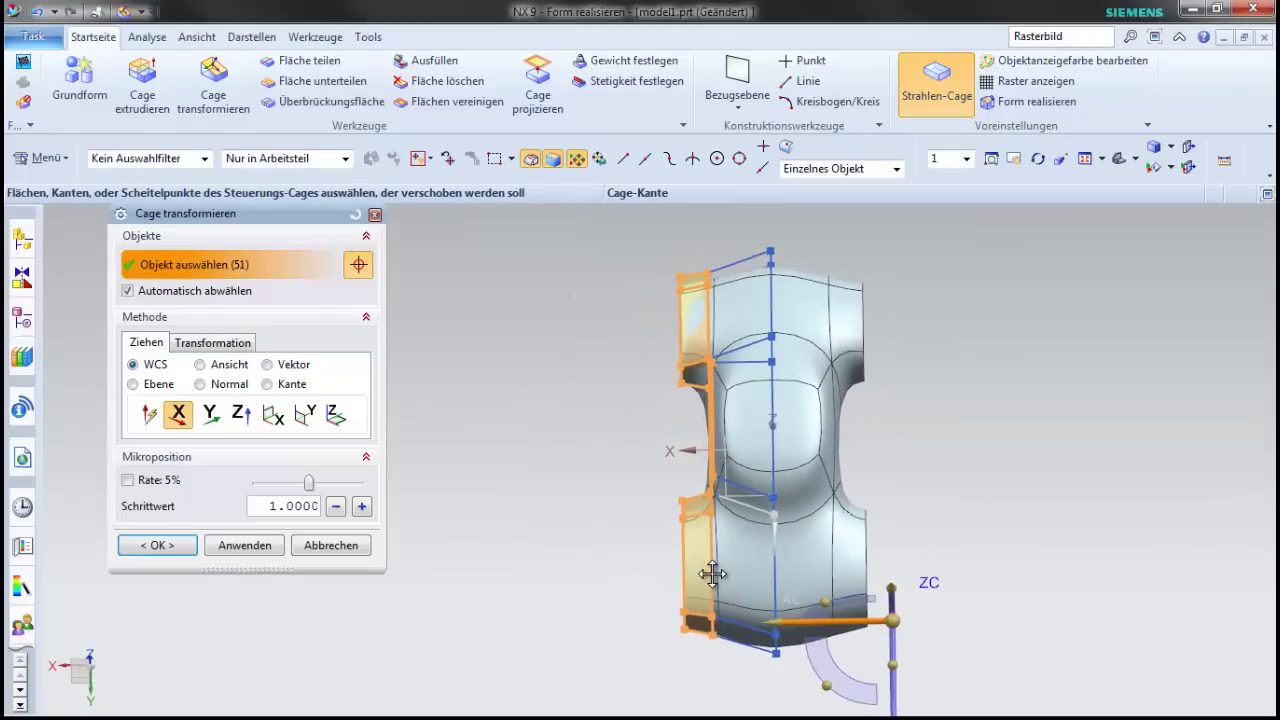
mouse_move(707, 573)
middle_mouse_down()
mouse_move(606, 460)
mouse_move(657, 349)
middle_mouse_up()
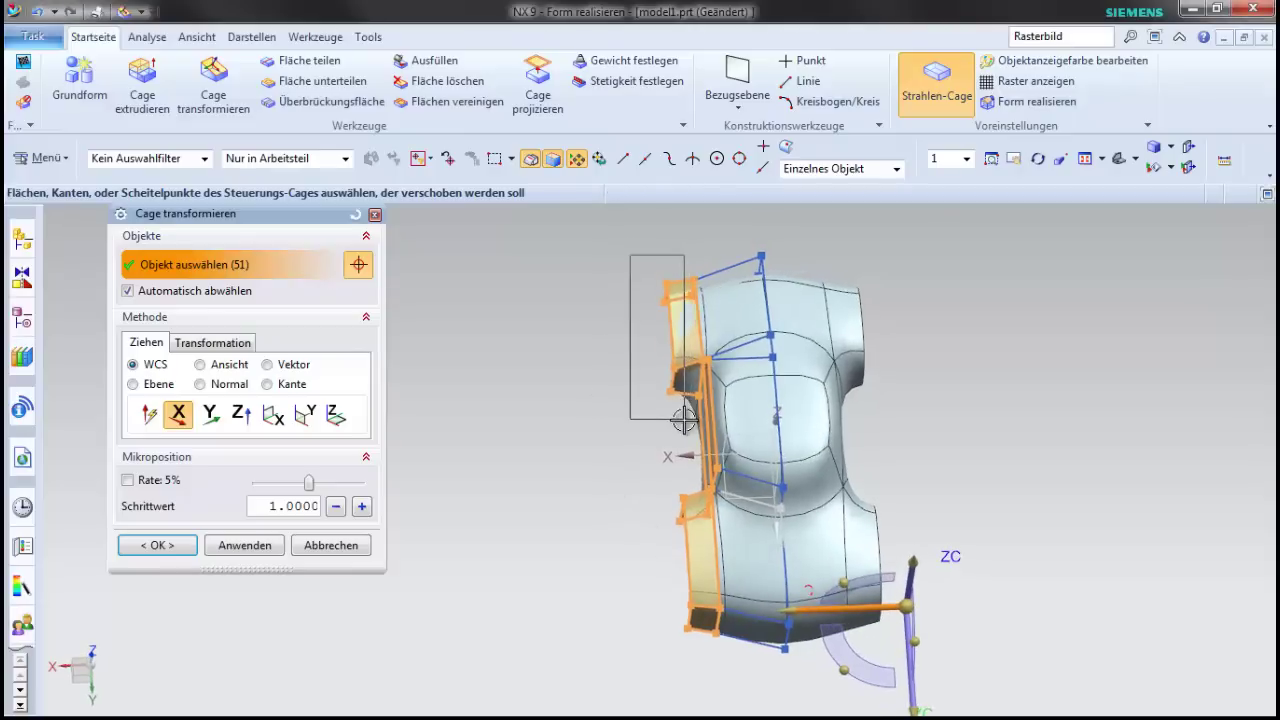
left_click_drag(684, 420, 675, 346)
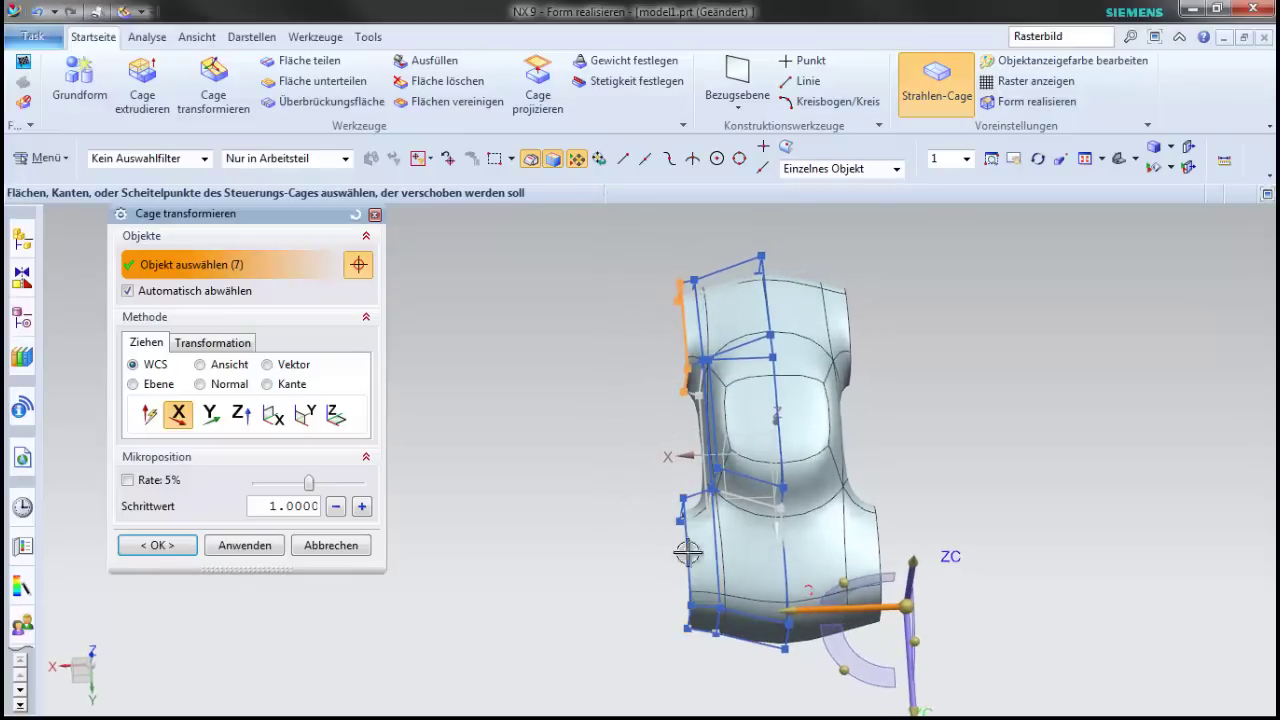
left_click_drag(698, 645, 699, 645)
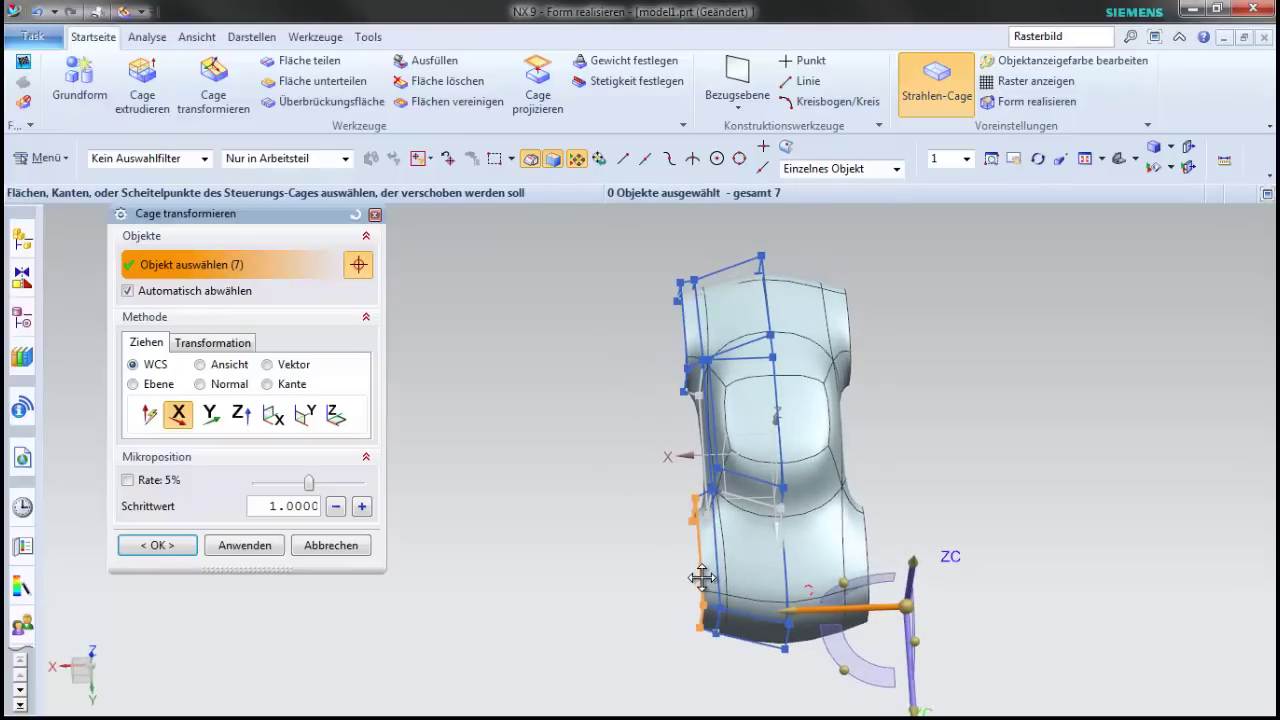
mouse_move(702, 577)
middle_mouse_down()
mouse_move(649, 614)
mouse_move(797, 626)
mouse_move(830, 593)
mouse_move(803, 549)
middle_mouse_up()
Step: Shift the lower-left cage edge in Y to move the rear corner, then confirm Cage transformieren
left_click(938, 419)
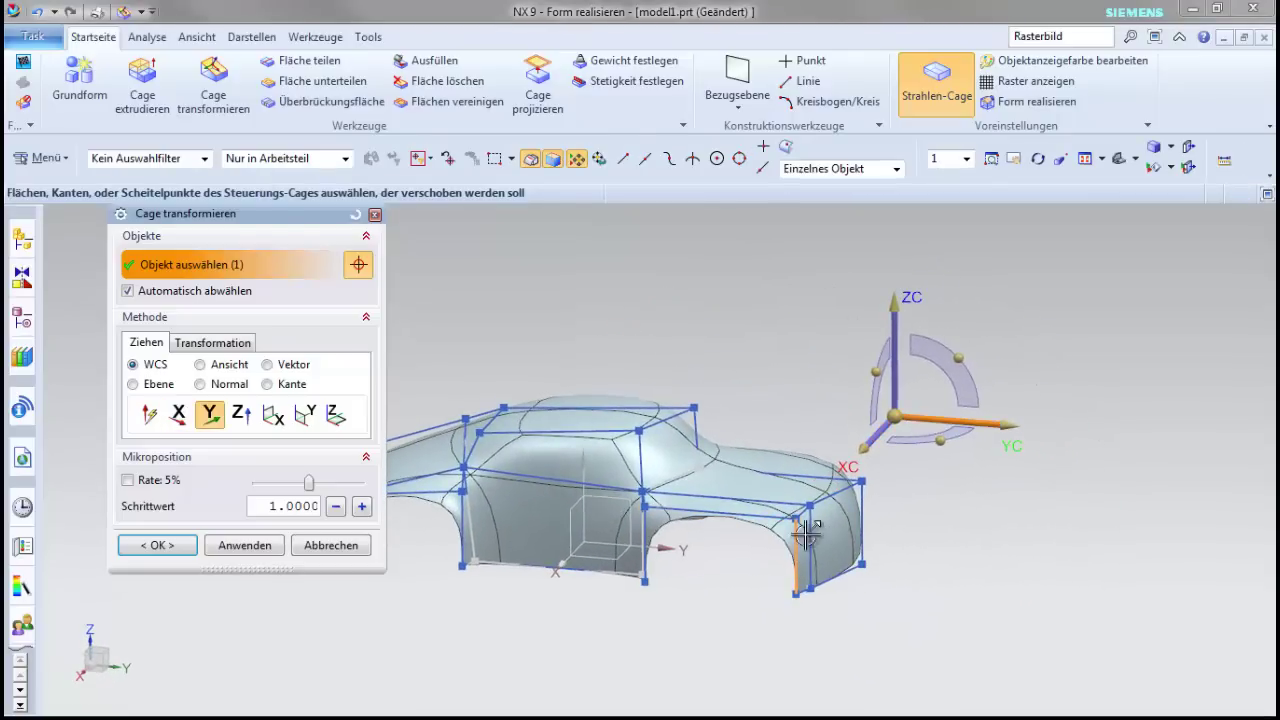
middle_click_drag(757, 586, 726, 621, "shift")
left_click(157, 545)
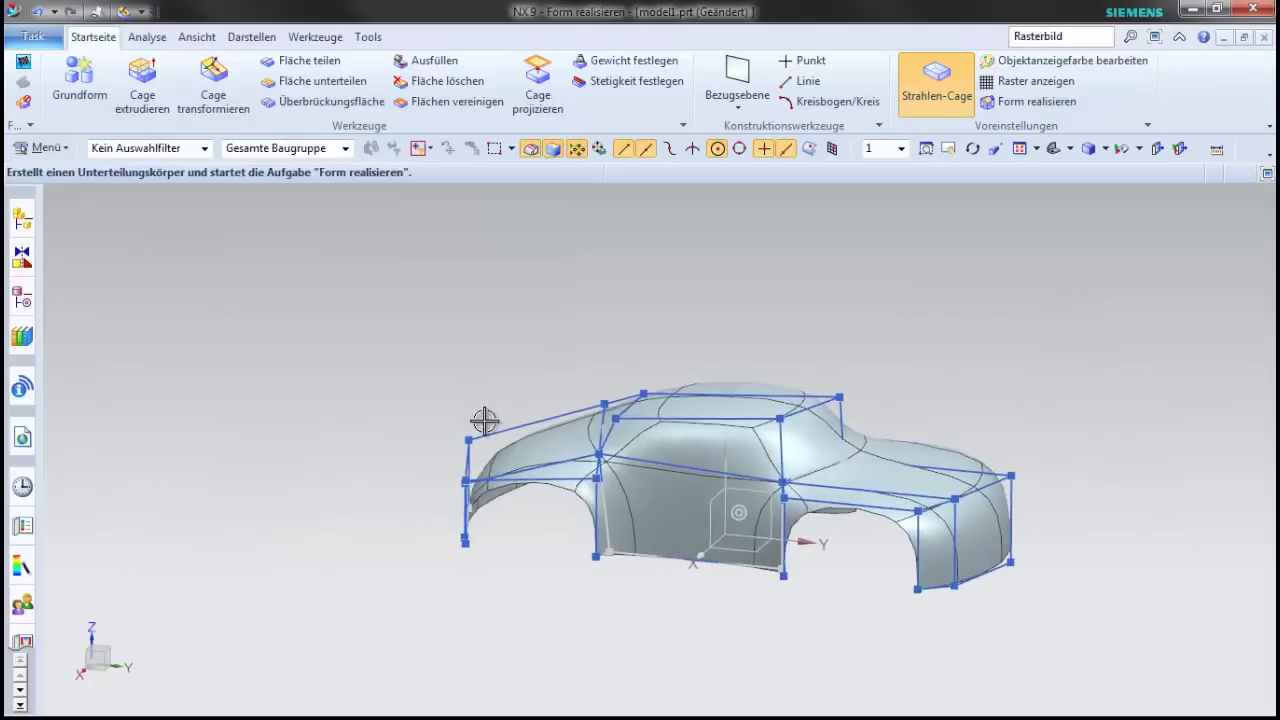
Step: Exit via Form realisieren and render the car shell with Wahre Schattierung in Gebürstetes Metall
middle_click_drag(486, 420, 357, 320)
left_click(22, 62)
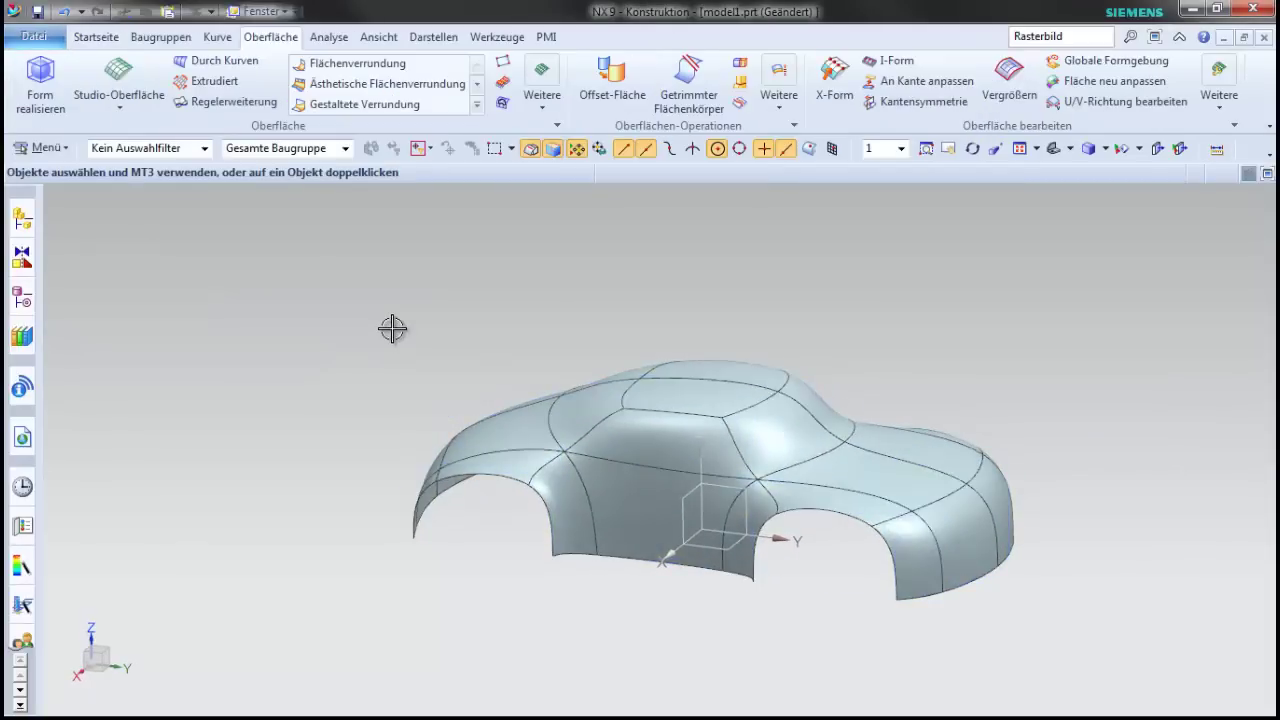
left_click(401, 311)
left_click(420, 37)
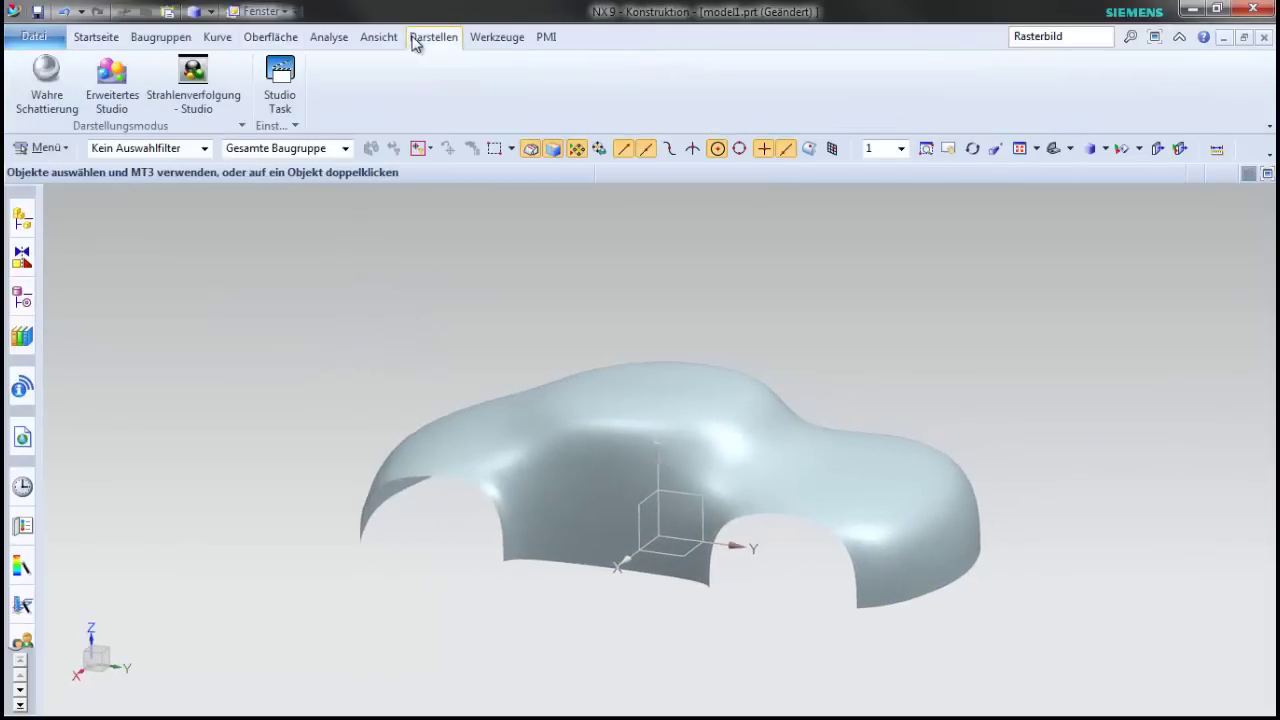
left_click(47, 72)
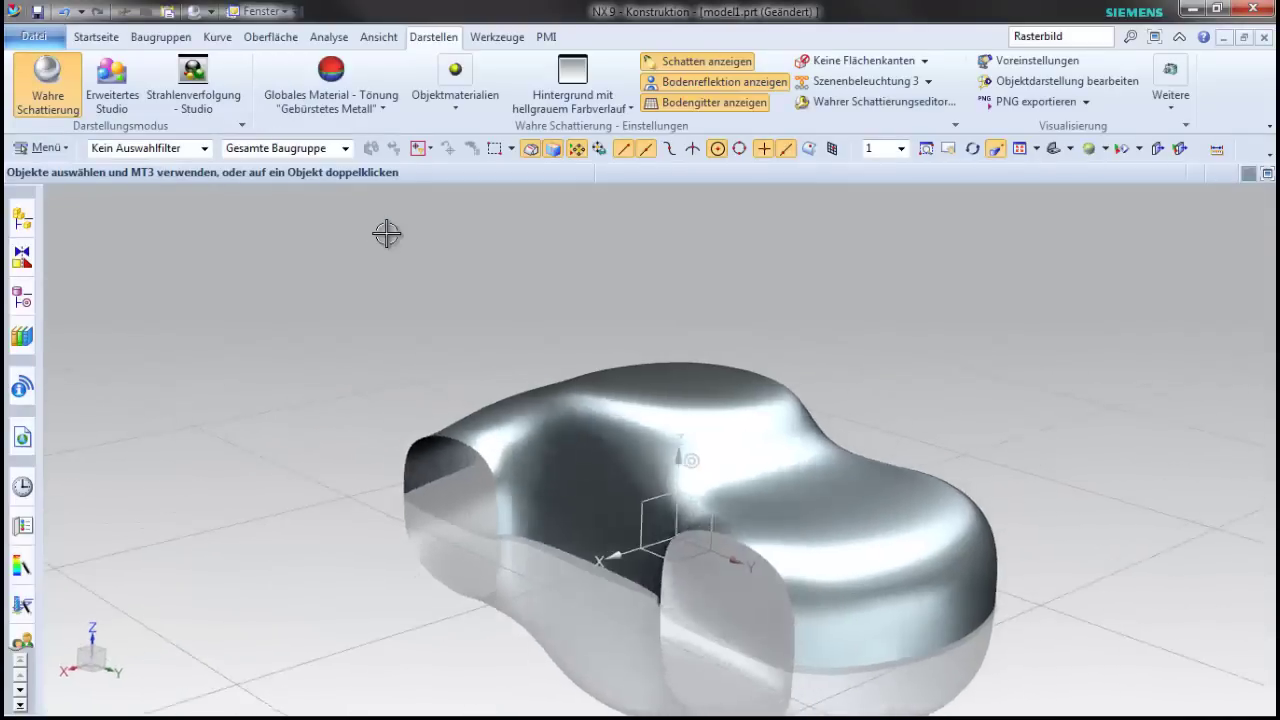